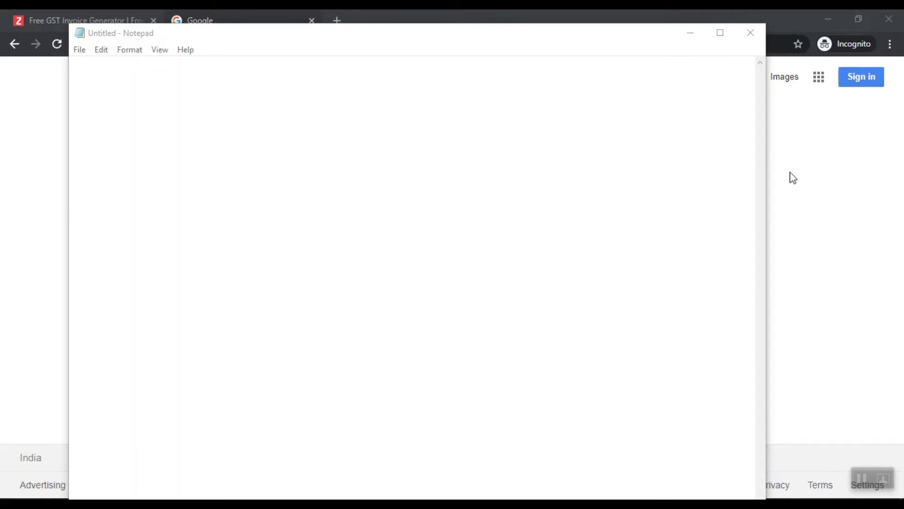
# Step: Search Google for 'invoice' in Chrome
pyautogui.click(848, 193)
pyautogui.click(422, 254)
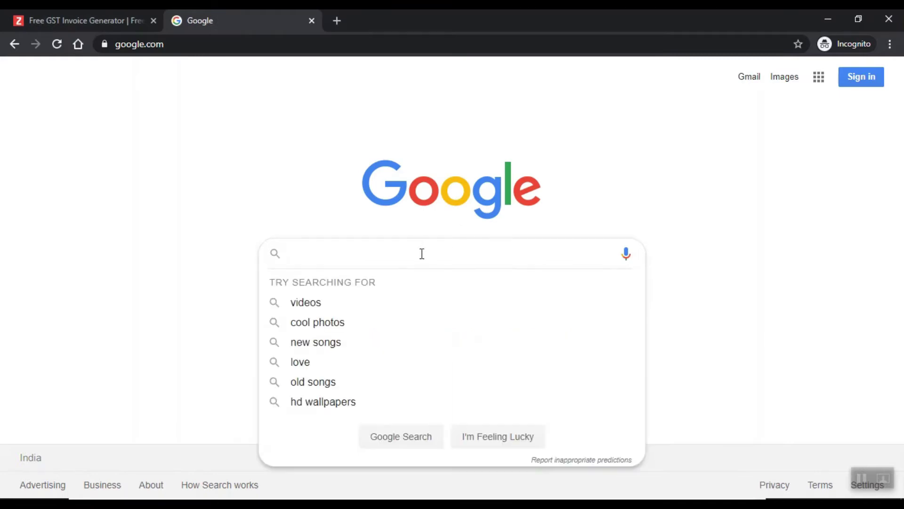
pyautogui.write('invoice')
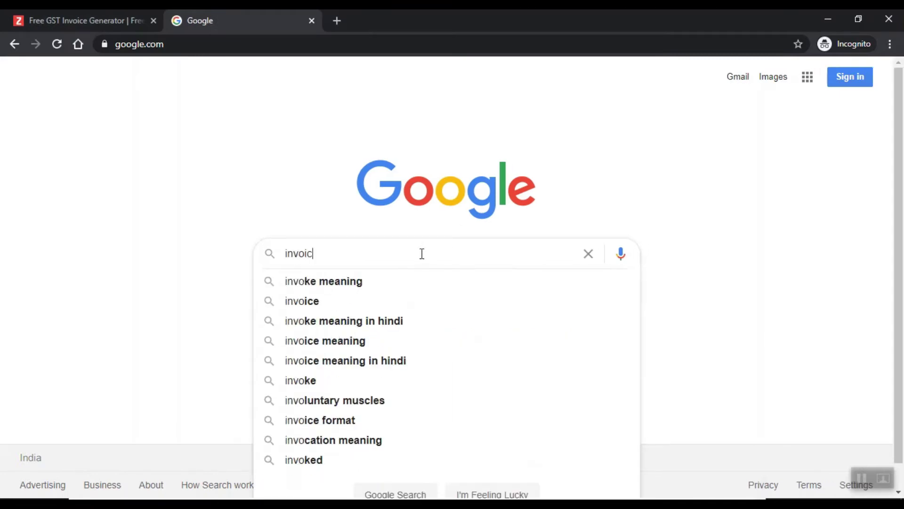
pyautogui.press('Return')
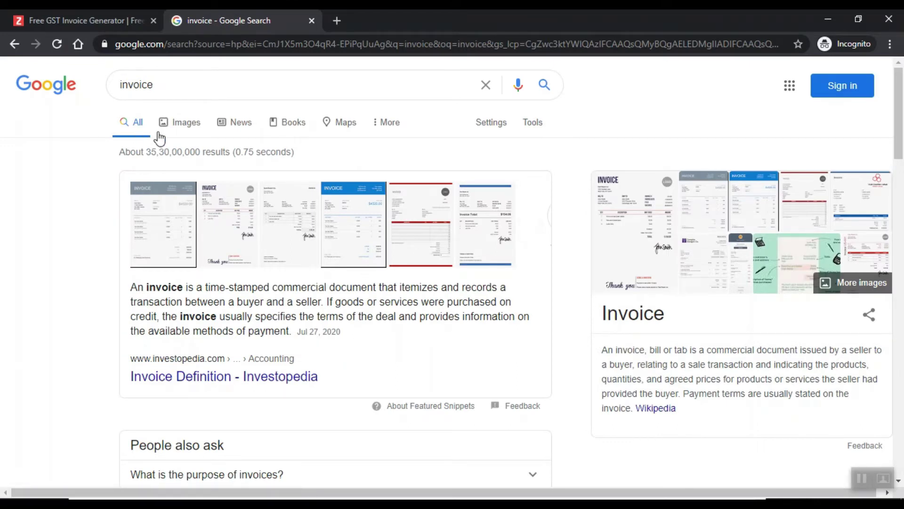
# Step: Browse invoice image results, previewing the FreshBooks and invoicesimple samples, then return to All results
pyautogui.click(175, 124)
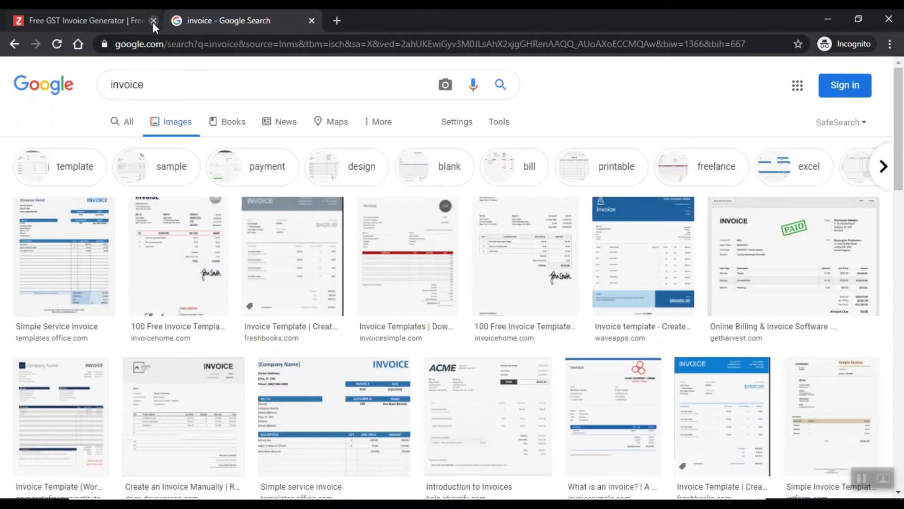
pyautogui.click(153, 21)
pyautogui.click(297, 261)
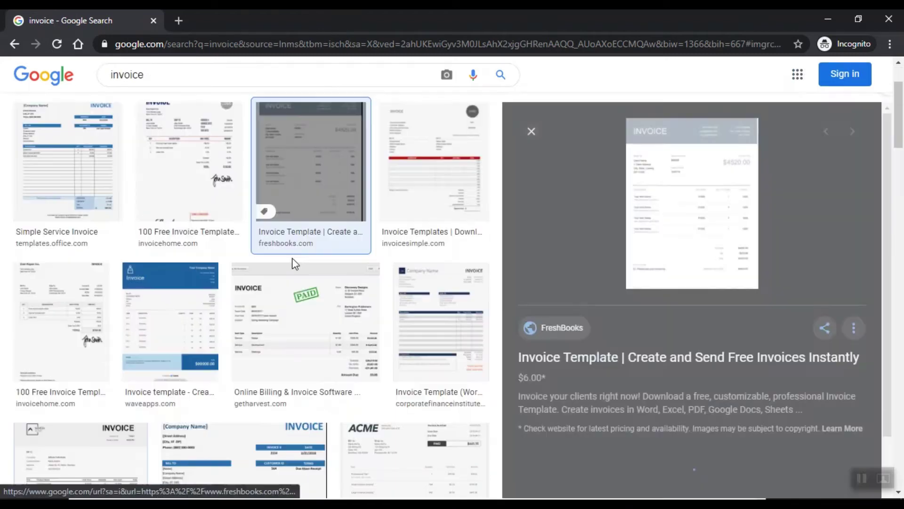
pyautogui.click(531, 133)
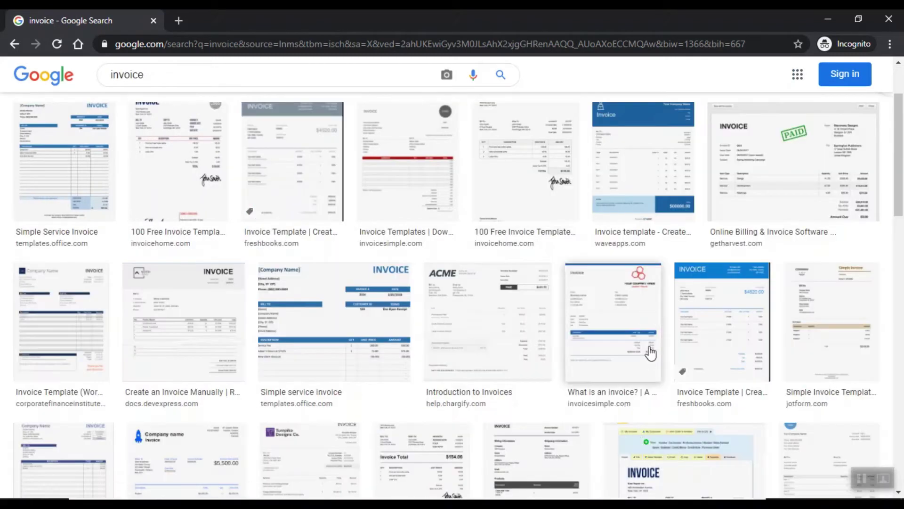
pyautogui.click(629, 334)
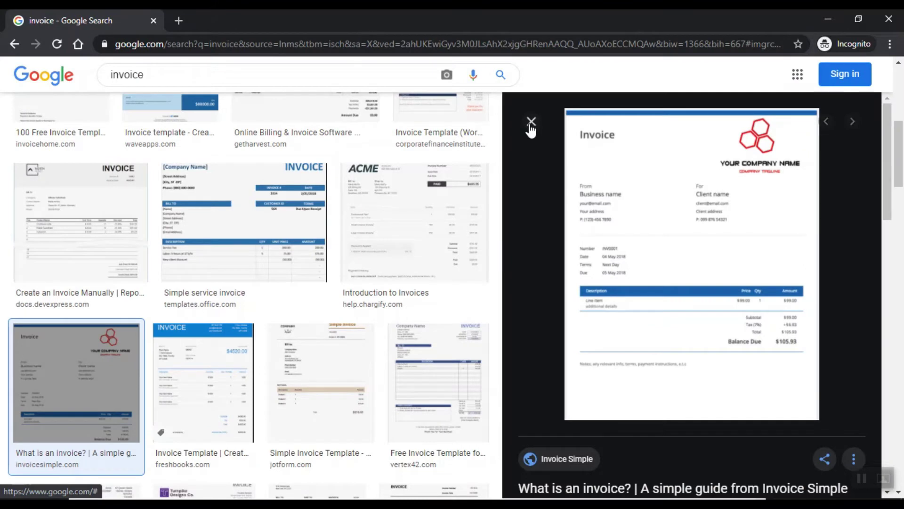
pyautogui.click(531, 121)
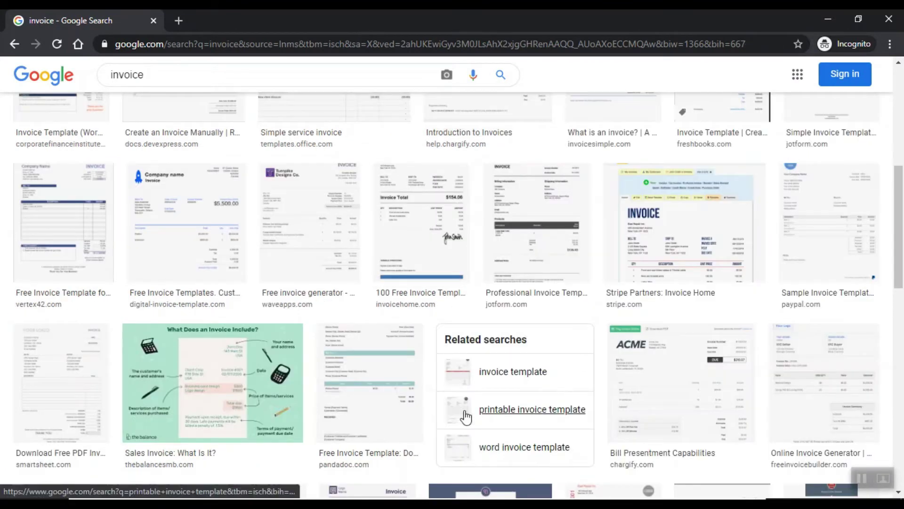
pyautogui.scroll(-1, 467, 416)
pyautogui.scroll(-4, 468, 416)
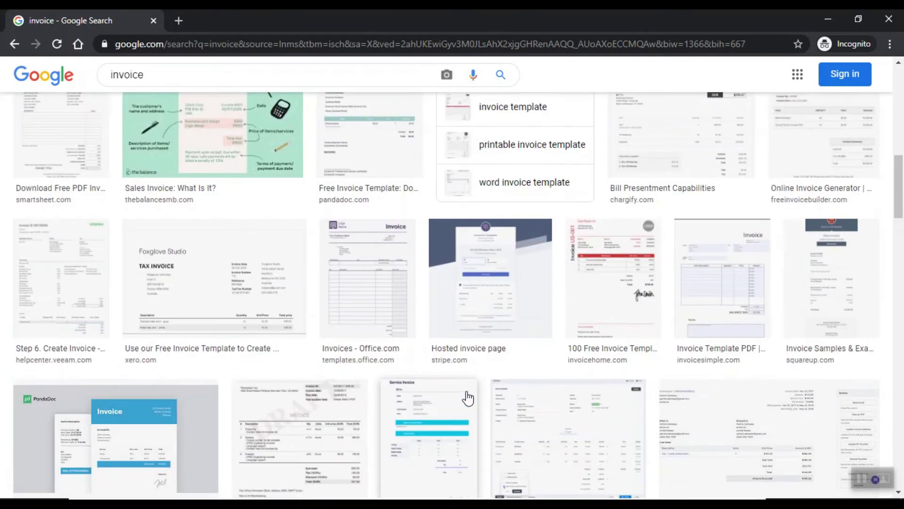
pyautogui.scroll(-14, 468, 398)
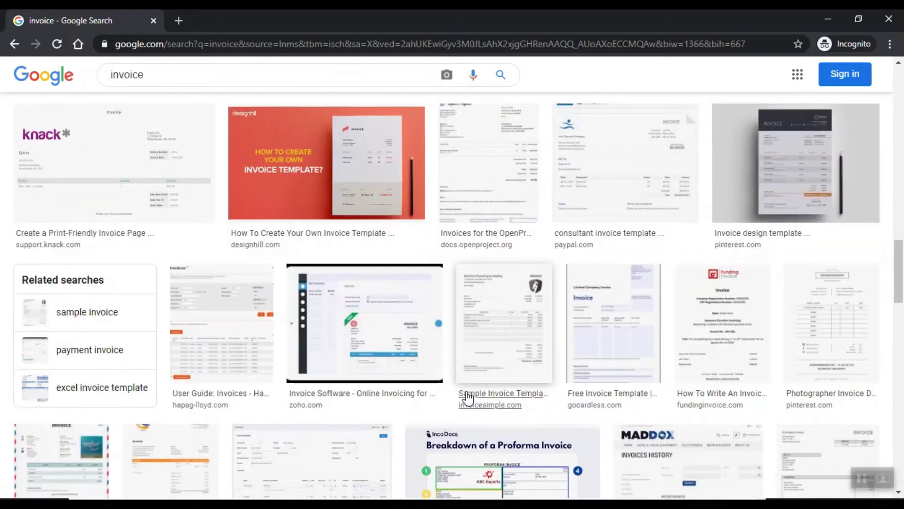
pyautogui.scroll(6, 467, 398)
pyautogui.scroll(-10, 467, 398)
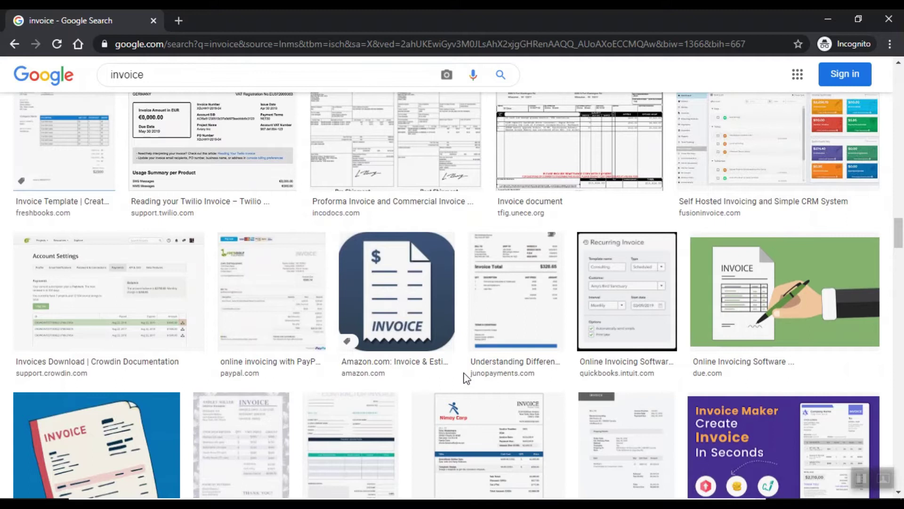
pyautogui.scroll(-5, 466, 377)
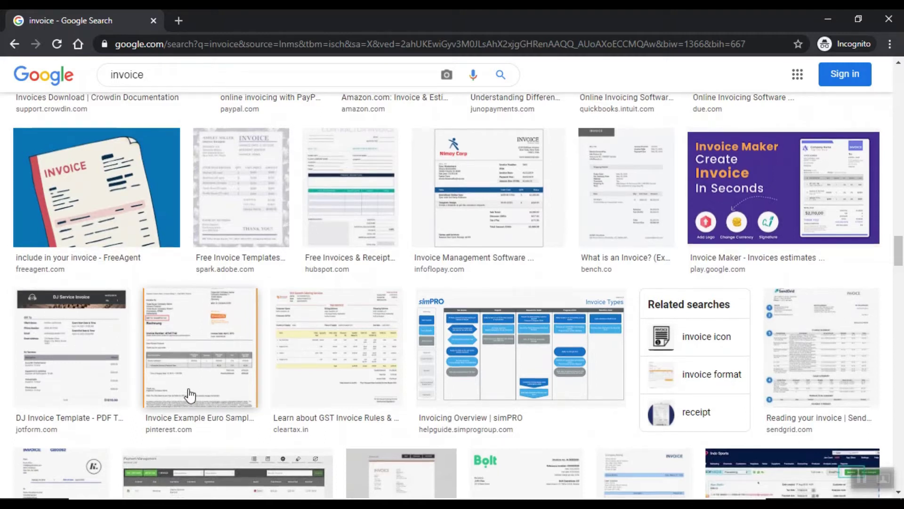
pyautogui.scroll(-8, 190, 395)
pyautogui.scroll(-15, 190, 395)
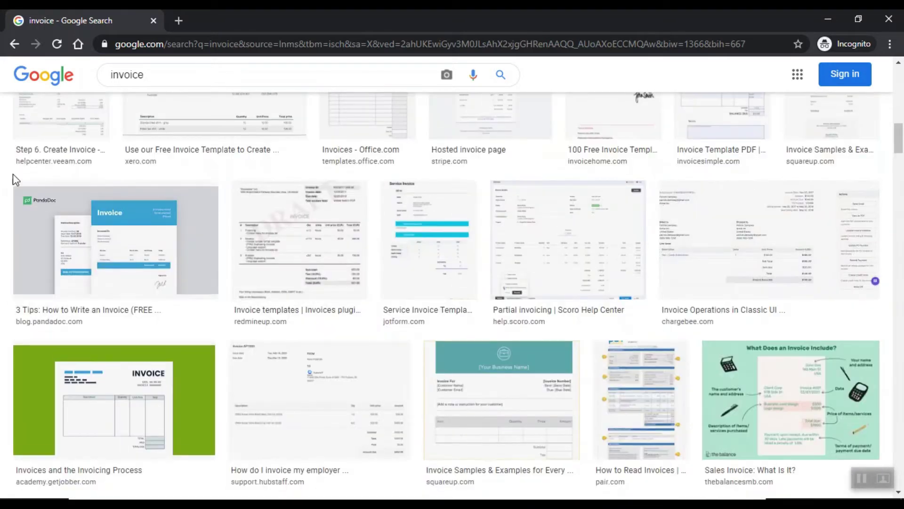
pyautogui.scroll(20, 185, 262)
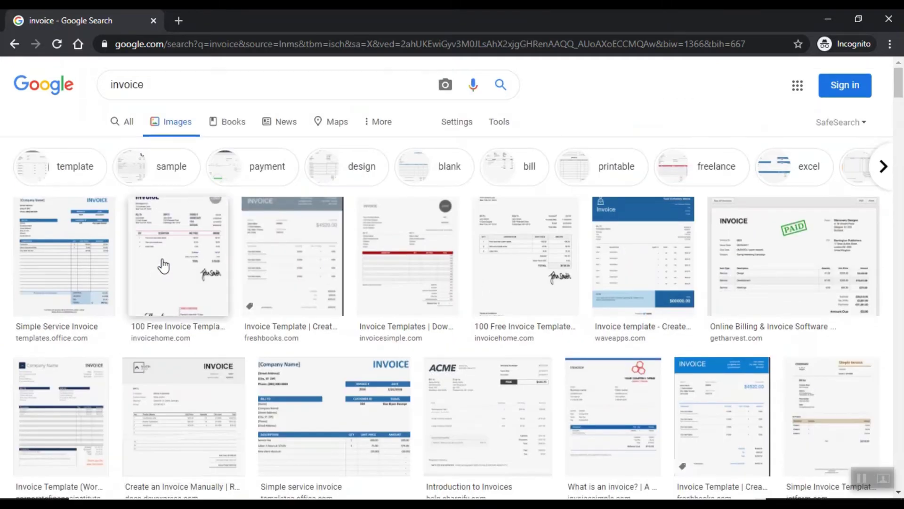
pyautogui.click(125, 121)
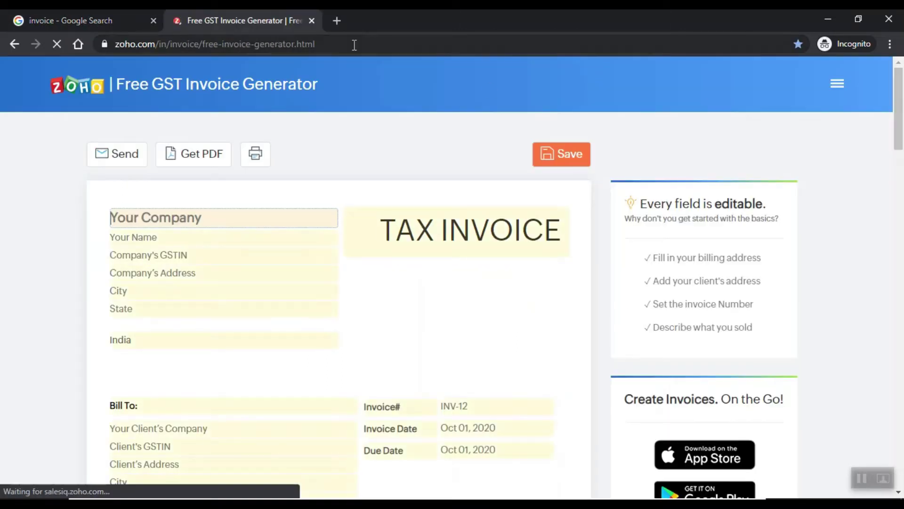
# Step: Copy the invoice generator's web address and paste it into a note
pyautogui.doubleClick(354, 44)
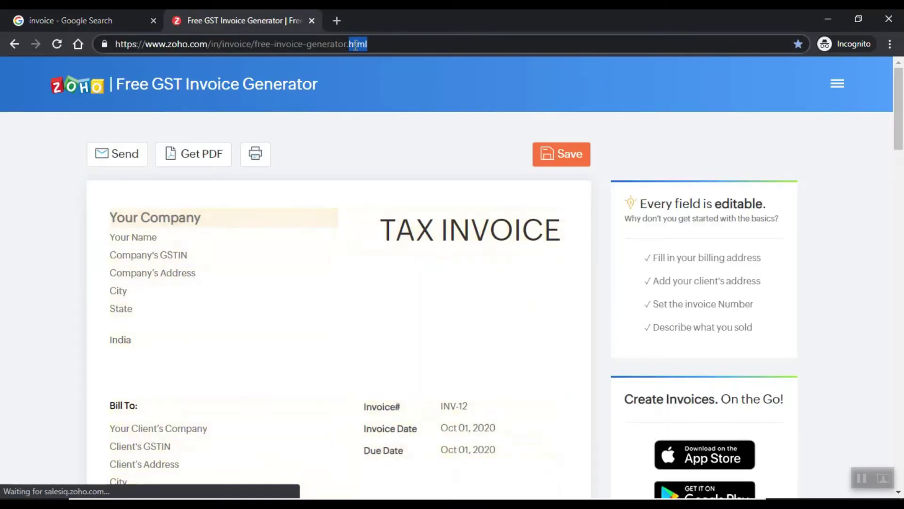
pyautogui.hotkey('ctrl', 'a')
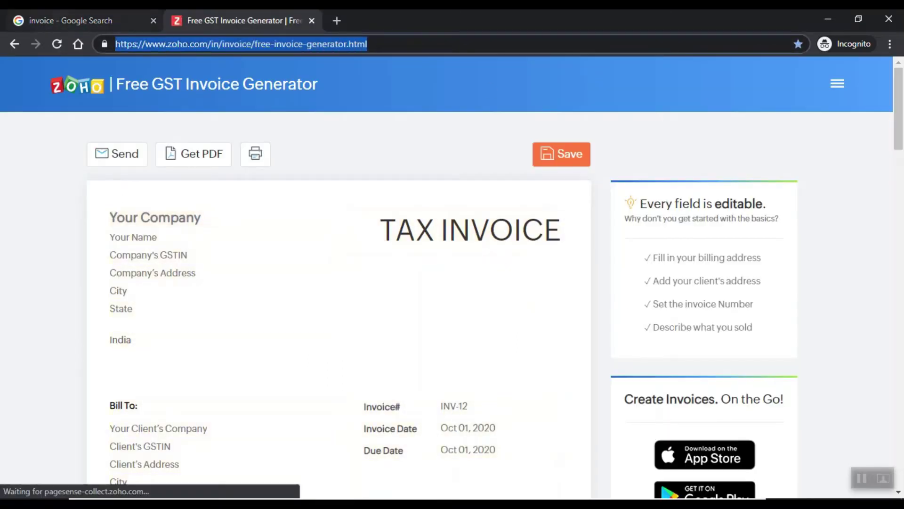
pyautogui.rightClick(281, 44)
pyautogui.click(321, 116)
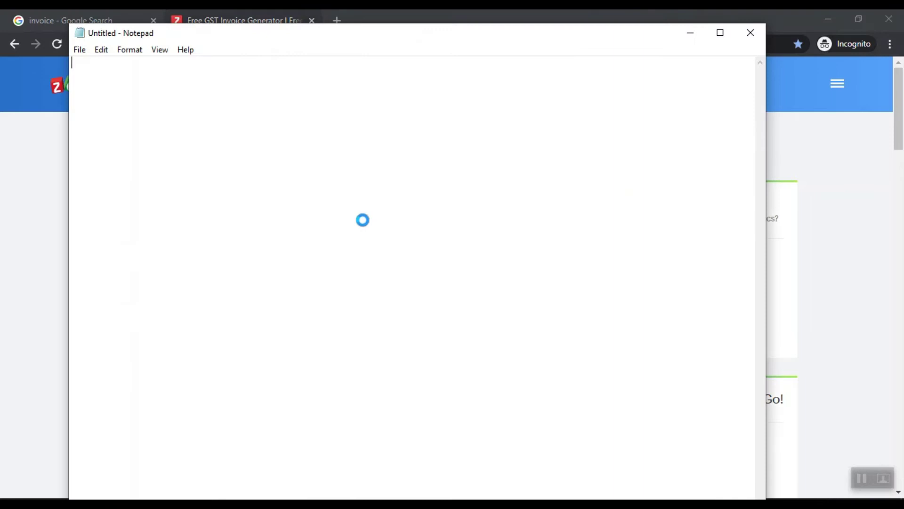
pyautogui.hotkey('ctrl', 'v')
pyautogui.click(692, 34)
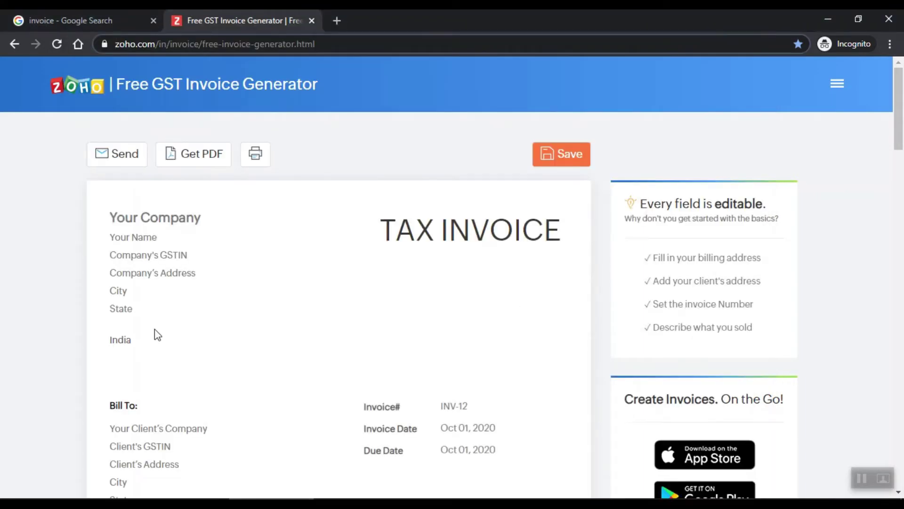
# Step: Enter ABC Private Limited as the company and the contact's name, leaving GSTIN blank
pyautogui.scroll(-2, 259, 243)
pyautogui.scroll(2, 345, 296)
pyautogui.click(179, 215)
pyautogui.write('A')
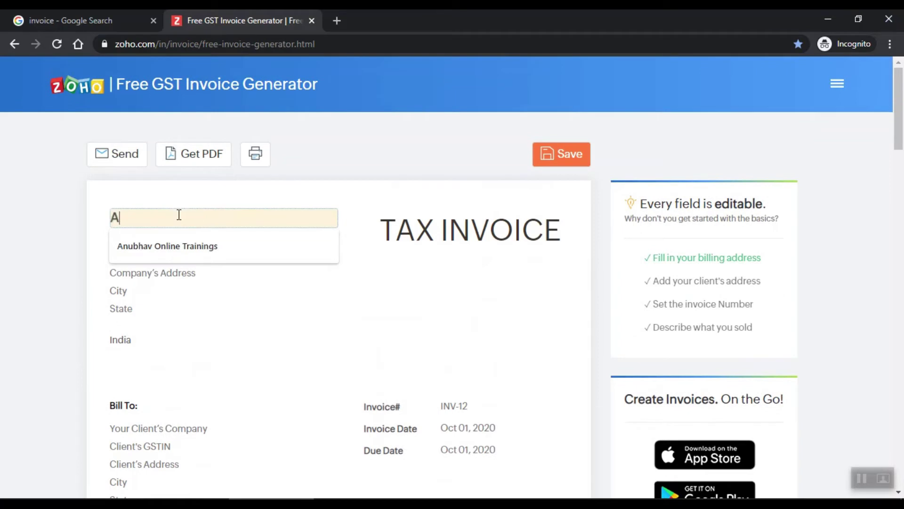
pyautogui.write('BC Private Limited')
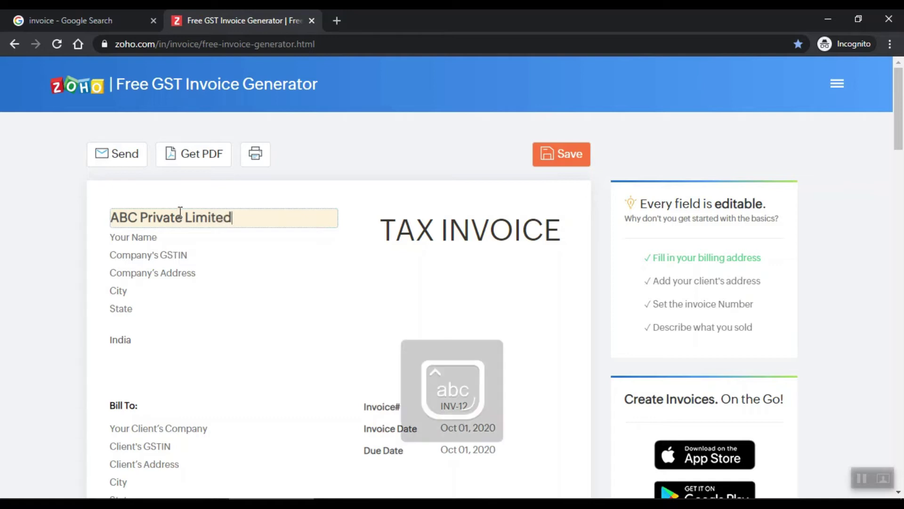
pyautogui.click(154, 239)
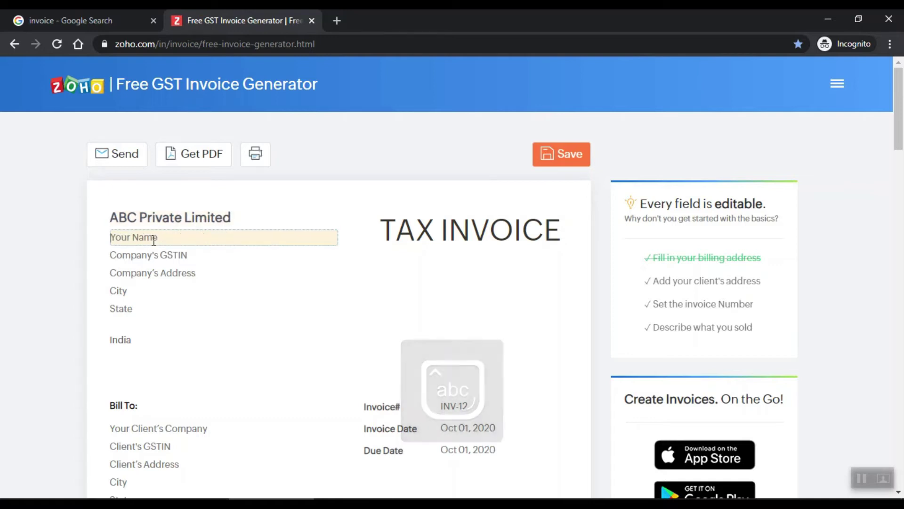
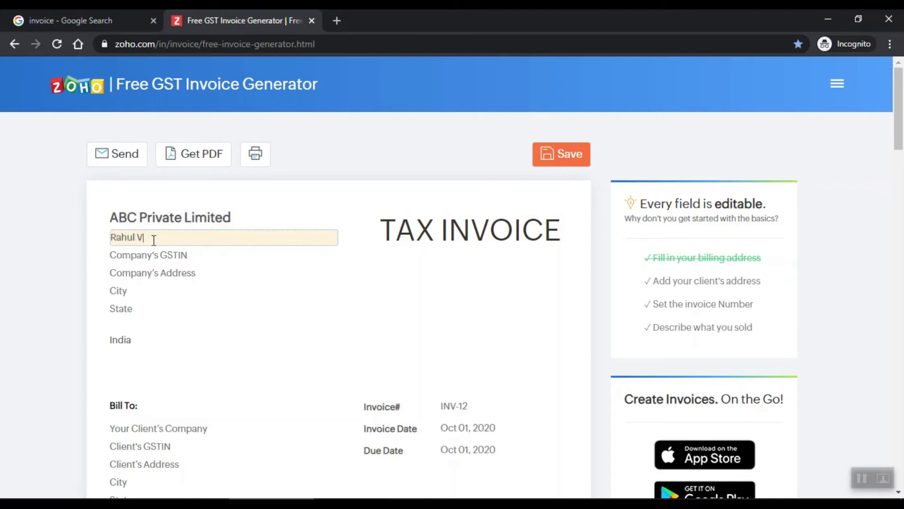
pyautogui.press('Tab')
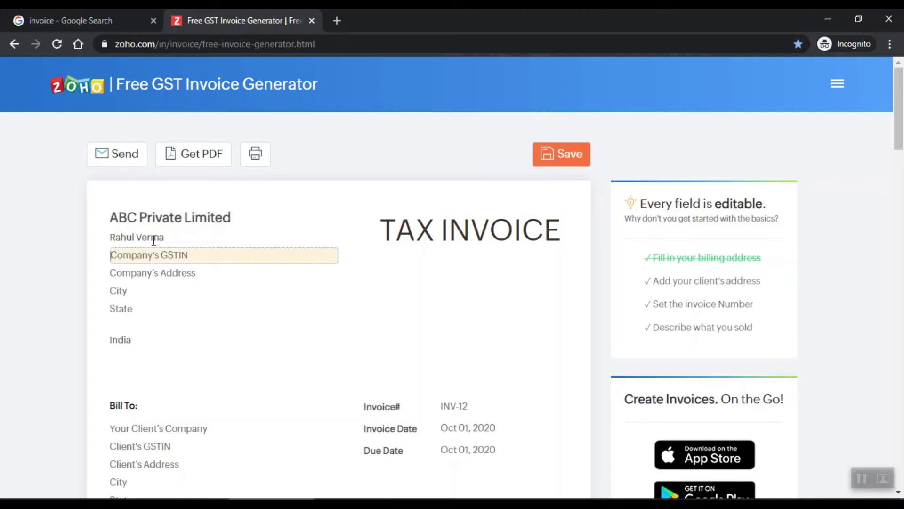
pyautogui.write('djjdj')
pyautogui.press('BackSpace')
pyautogui.press('BackSpace')
pyautogui.press('BackSpace')
pyautogui.press('BackSpace')
# Step: Fill in the company address ndknf, city Delhi and state Delhi
pyautogui.click(161, 271)
pyautogui.write('ndknf')
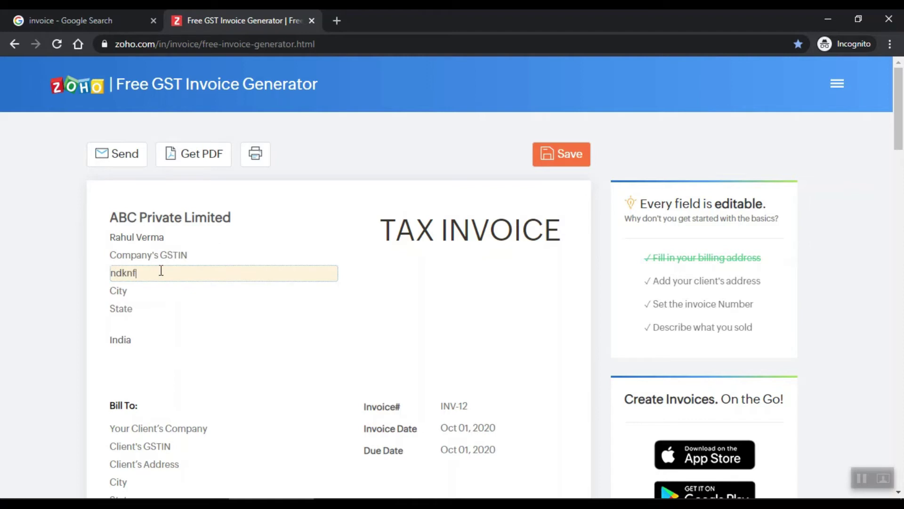
pyautogui.click(147, 286)
pyautogui.write('Delhi')
pyautogui.press('Tab')
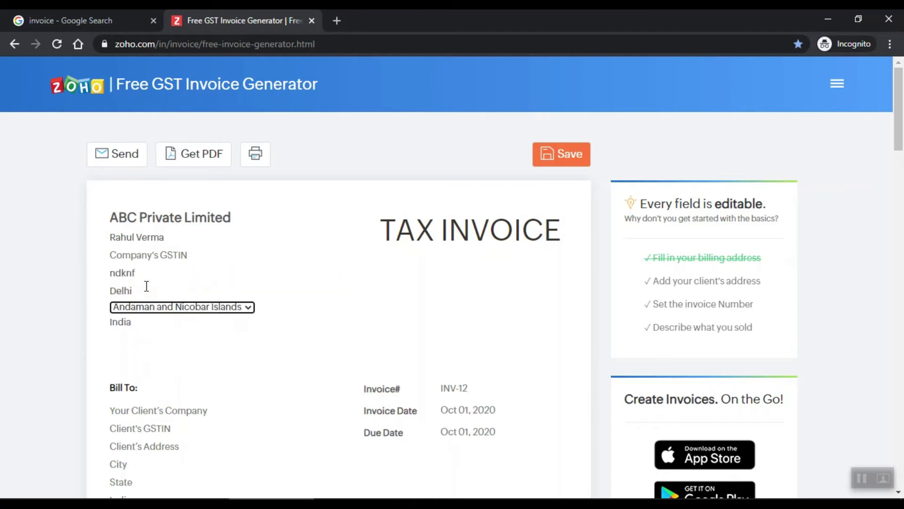
pyautogui.write('delhi')
pyautogui.hotkey('alt', 'Down')
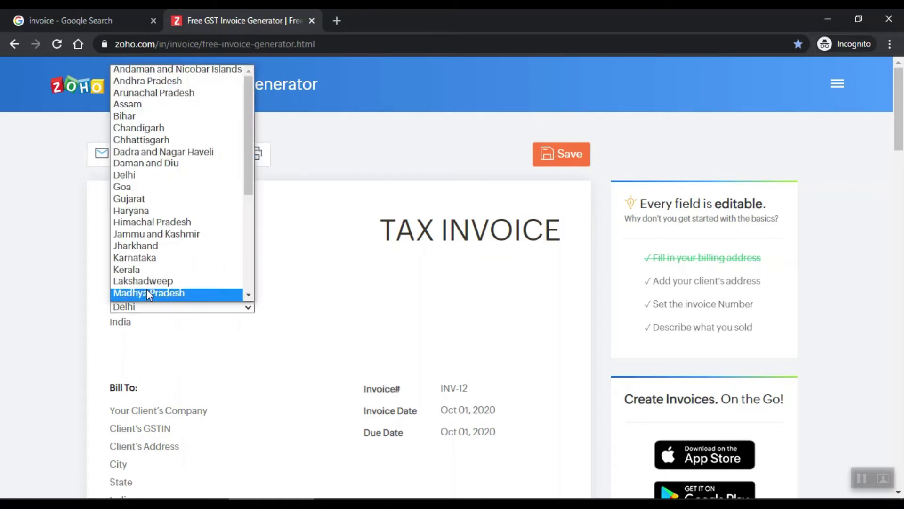
# Step: Confirm Delhi as the state and retitle the document from TAX INVOICE to 'Quotation'
pyautogui.scroll(-1, 146, 290)
pyautogui.click(284, 307)
pyautogui.click(396, 231)
pyautogui.moveTo(396, 230); pyautogui.dragTo(581, 256)
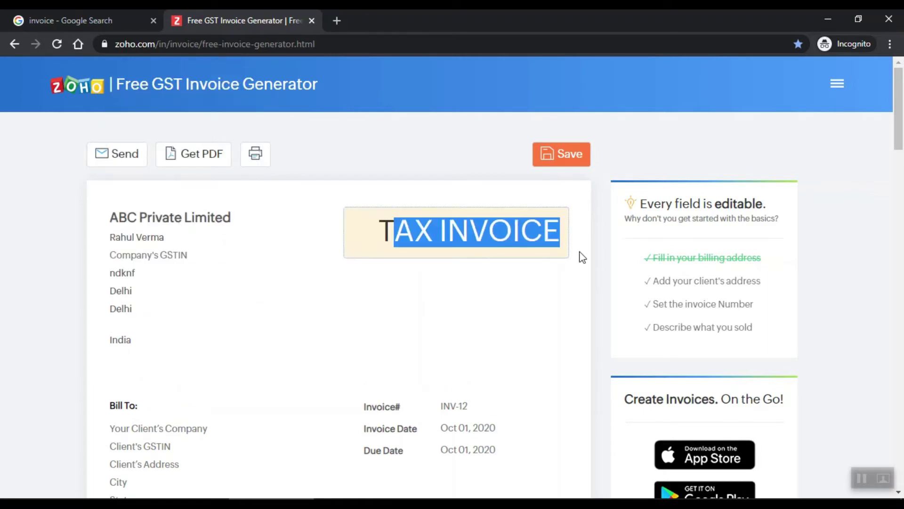
pyautogui.tripleClick(474, 222)
pyautogui.write('Quoat')
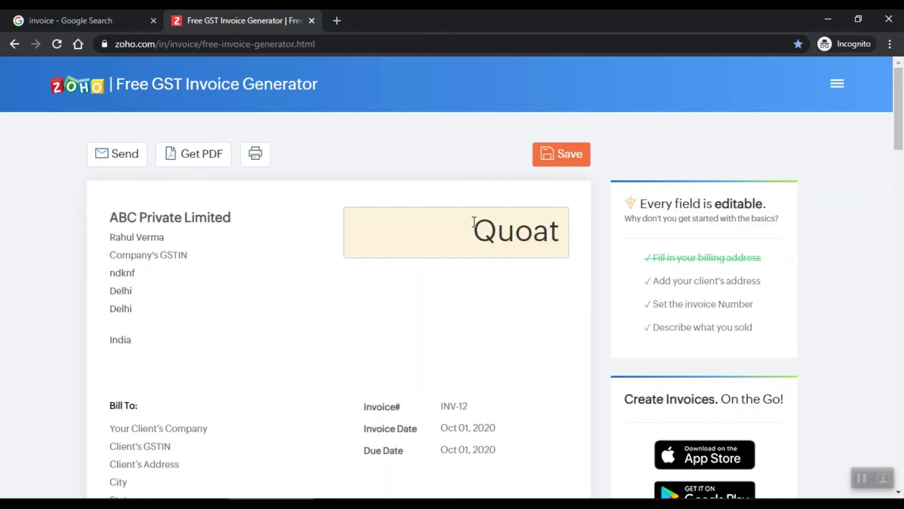
pyautogui.press('BackSpace')
pyautogui.press('BackSpace')
pyautogui.write('tation')
pyautogui.click(474, 352)
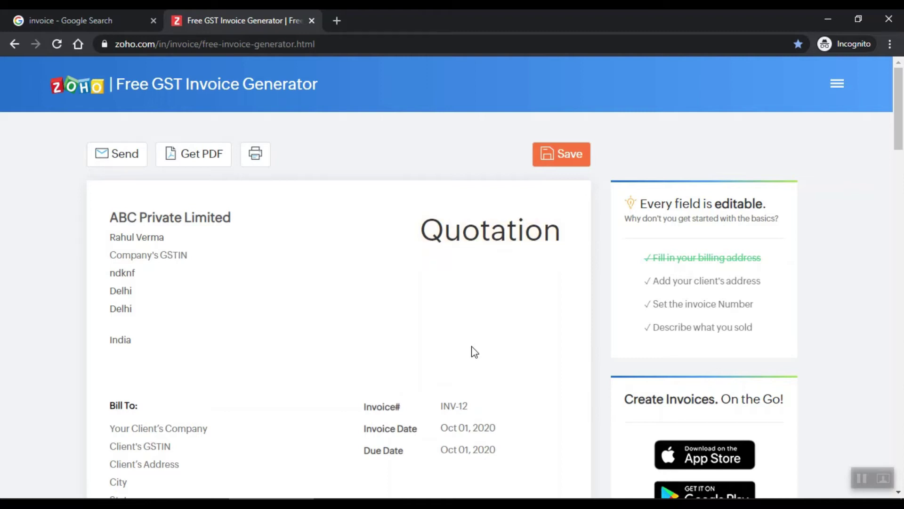
# Step: Set number INV0u458, invoice date Oct 08, 2020 and due date Oct 15, 2020
pyautogui.scroll(-1, 470, 352)
pyautogui.click(445, 342)
pyautogui.write('INV0u458')
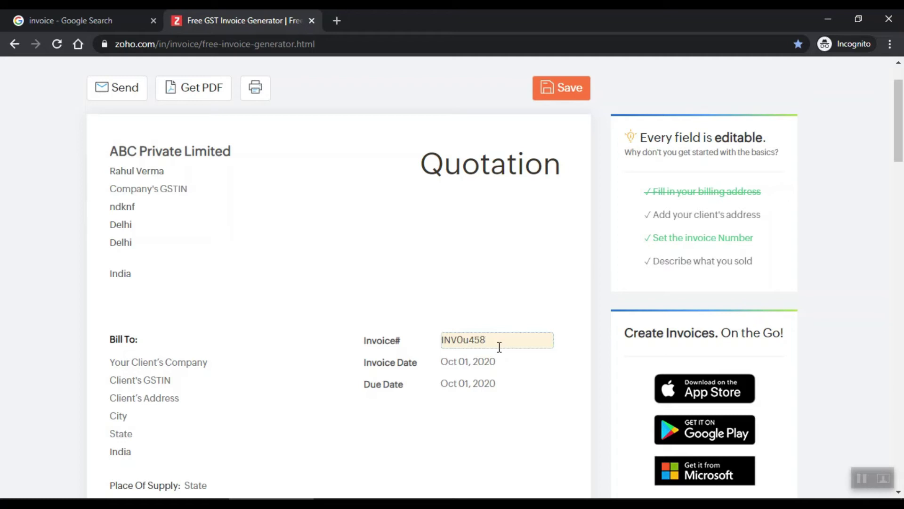
pyautogui.click(493, 363)
pyautogui.click(536, 444)
pyautogui.click(472, 384)
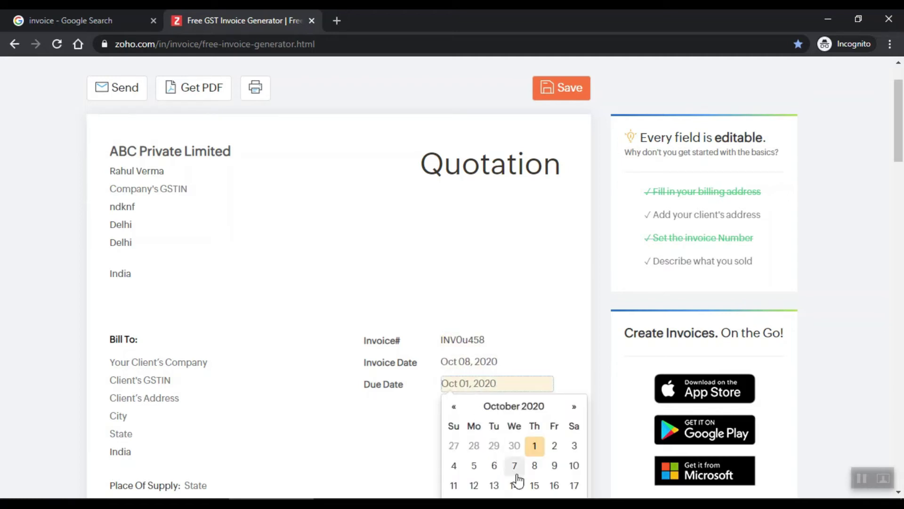
pyautogui.click(536, 486)
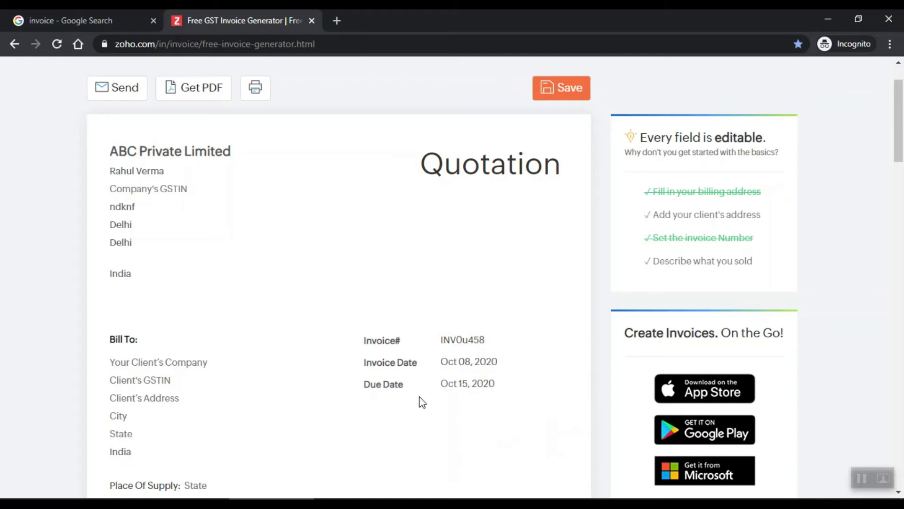
pyautogui.click(165, 342)
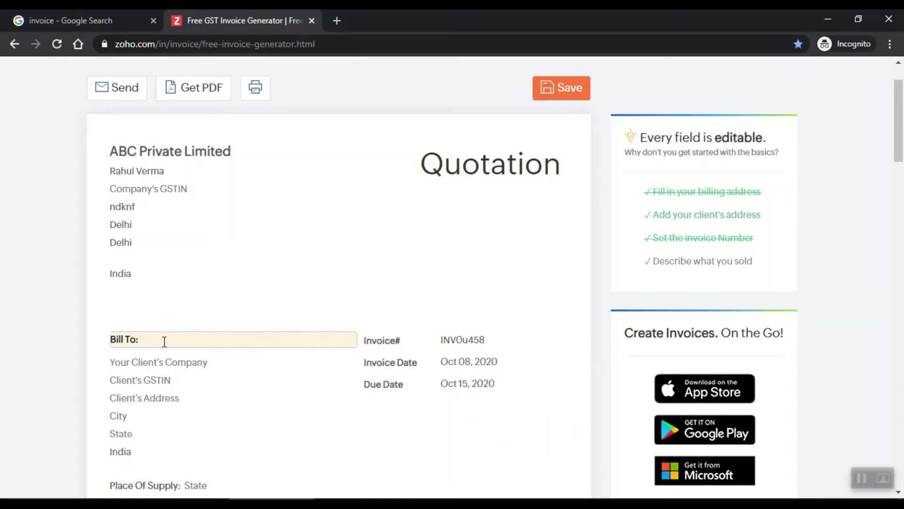
# Step: Enter the client contact's name, company Nestle Pvt Limited and address Gurgaon Block B
pyautogui.click(157, 358)
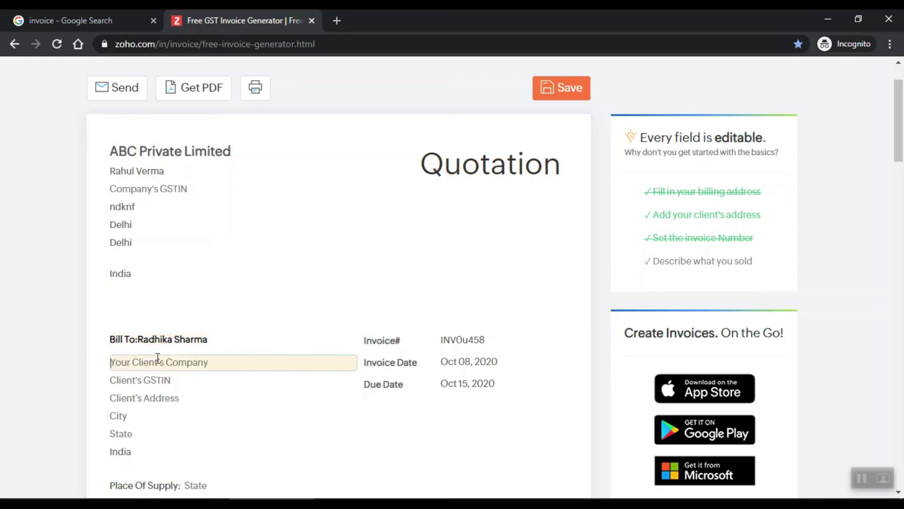
pyautogui.write('Nestle Pr')
pyautogui.write('t Limited')
pyautogui.click(192, 404)
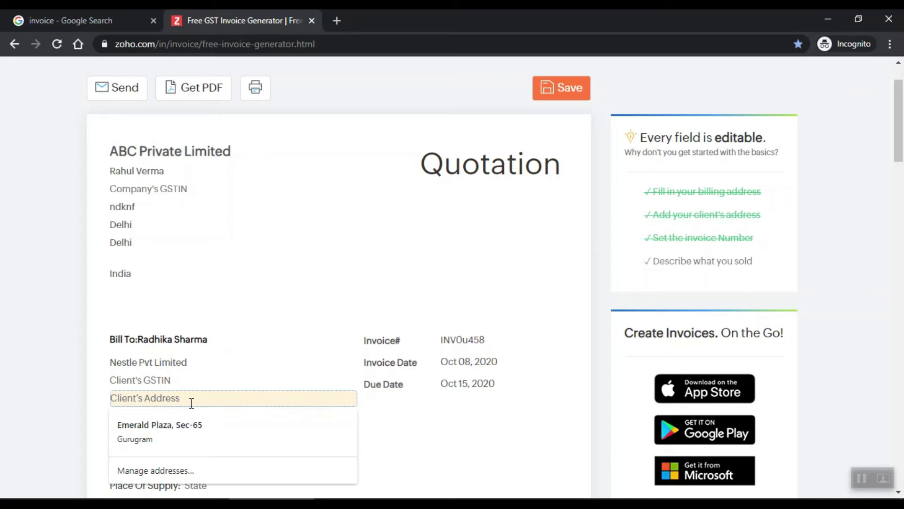
pyautogui.write('Gurg')
pyautogui.press('BackSpace')
pyautogui.write('rgaon')
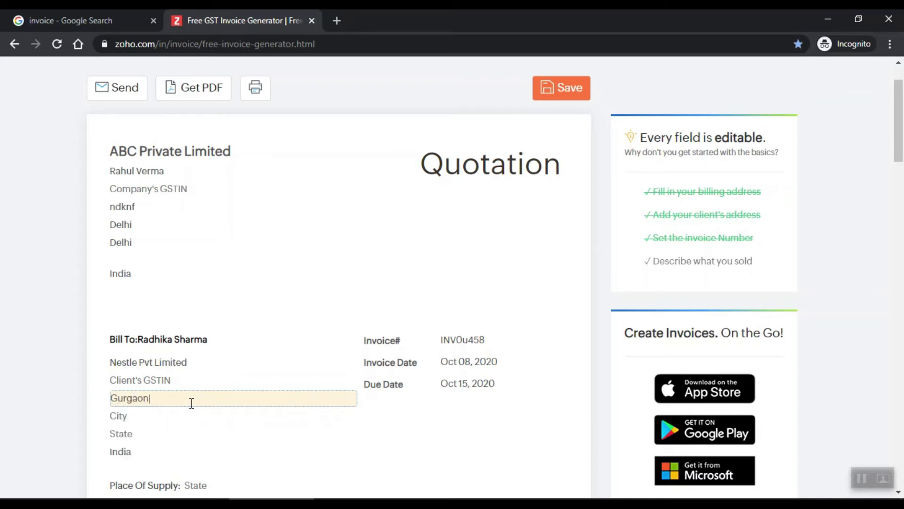
pyautogui.write(' Block B')
# Step: Set the client's city to gurgaon and state to Haryana
pyautogui.click(194, 417)
pyautogui.write('gurgaon')
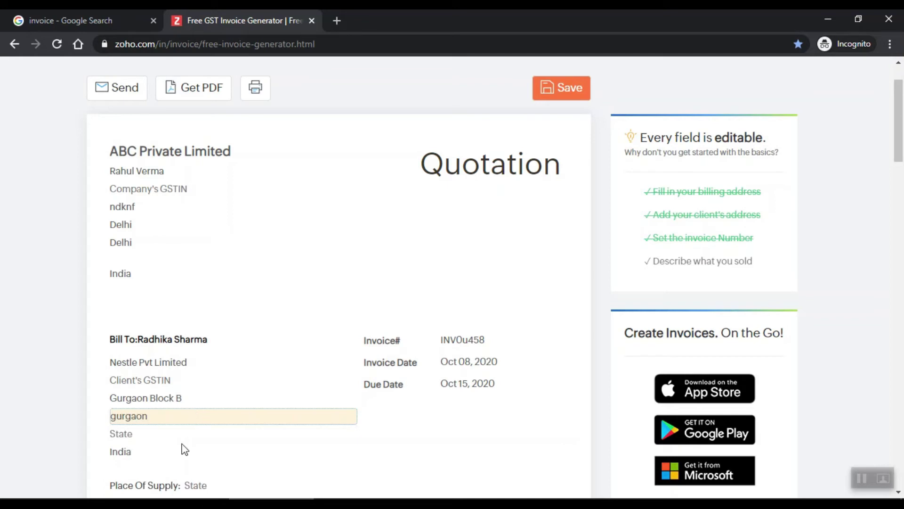
pyautogui.click(181, 435)
pyautogui.press('h')
pyautogui.click(182, 436)
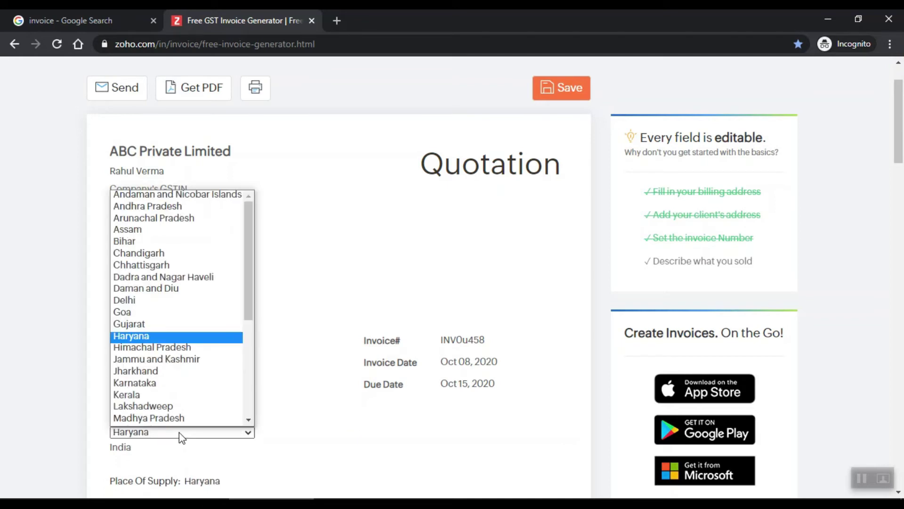
pyautogui.click(338, 441)
# Step: Replace the Brochure Design item with a Tshirt line, quantity 5 at rate 200
pyautogui.scroll(-3, 276, 437)
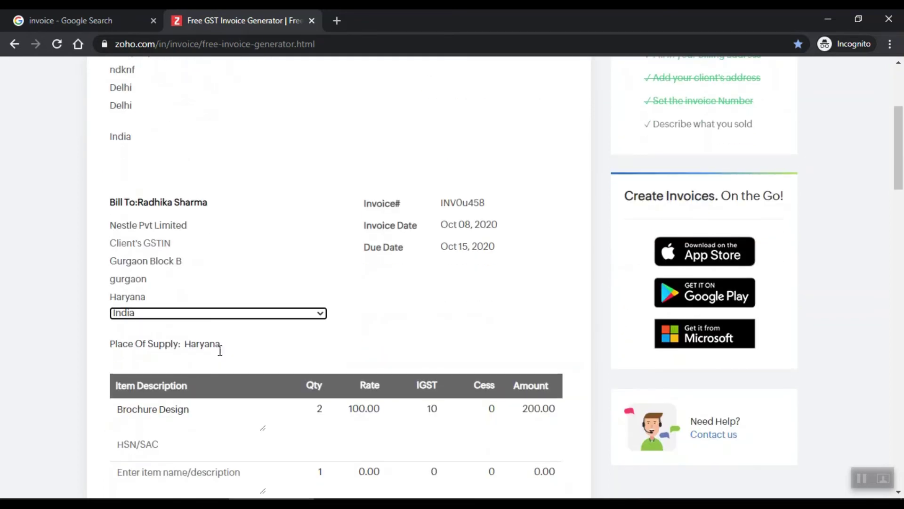
pyautogui.click(224, 346)
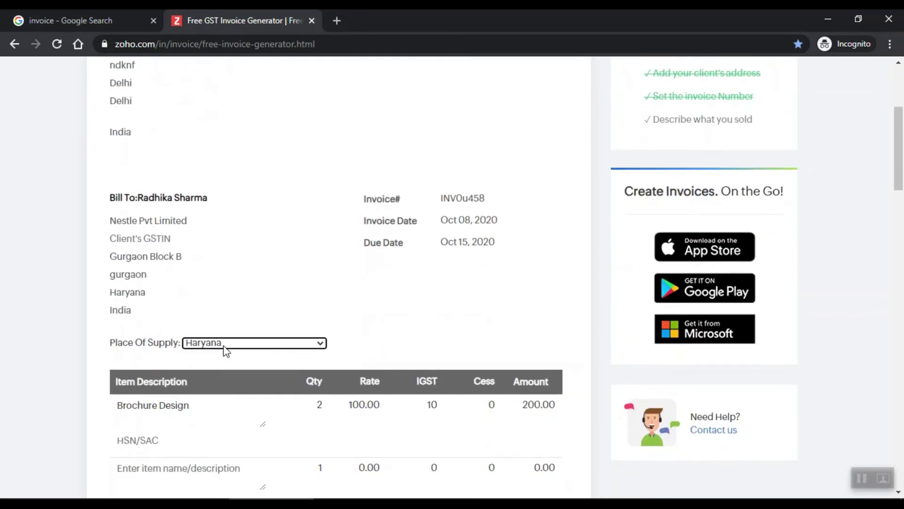
pyautogui.click(233, 405)
pyautogui.moveTo(233, 408); pyautogui.dragTo(62, 408)
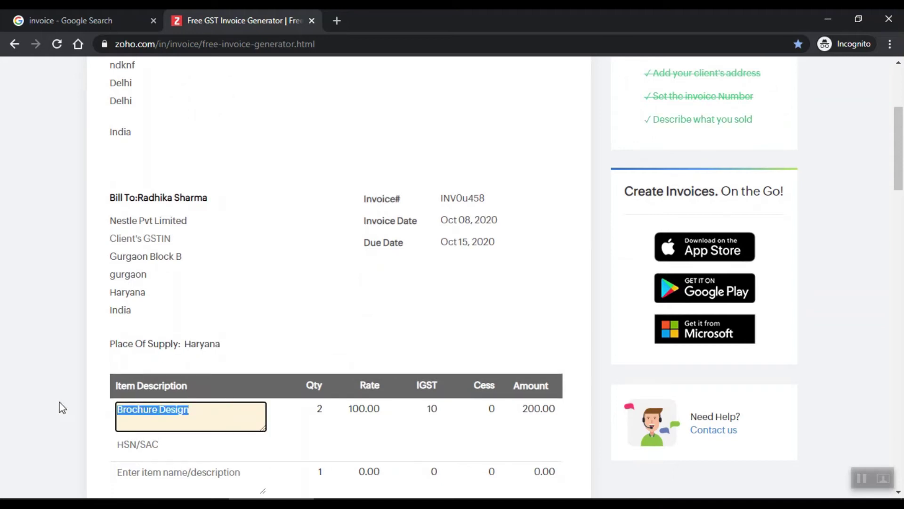
pyautogui.write('T')
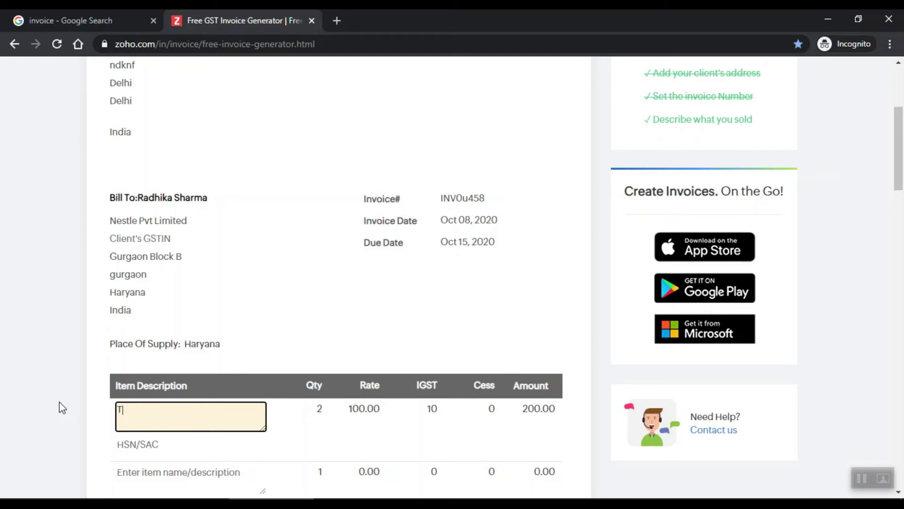
pyautogui.write('shirt')
pyautogui.press('Tab')
pyautogui.scroll(-3, 358, 344)
pyautogui.doubleClick(319, 277)
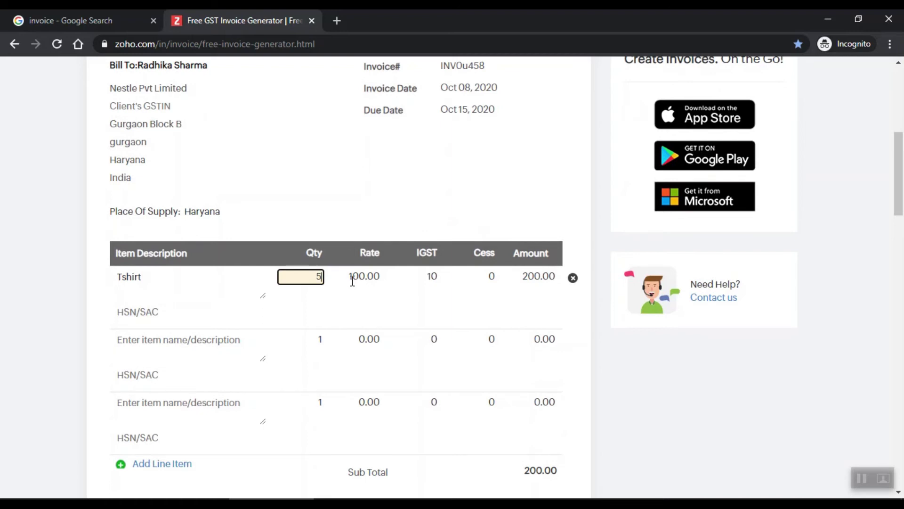
pyautogui.write('5')
pyautogui.doubleClick(353, 278)
pyautogui.write('2000')
pyautogui.press('Tab')
pyautogui.press('Tab')
pyautogui.press('Tab')
# Step: Delete the empty extra line items, leaving only the Tshirt row
pyautogui.scroll(-3, 558, 243)
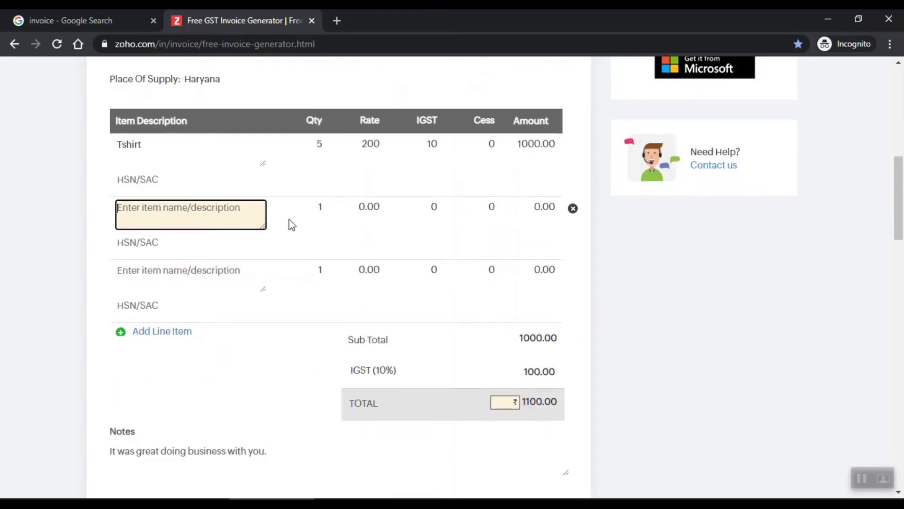
pyautogui.click(575, 214)
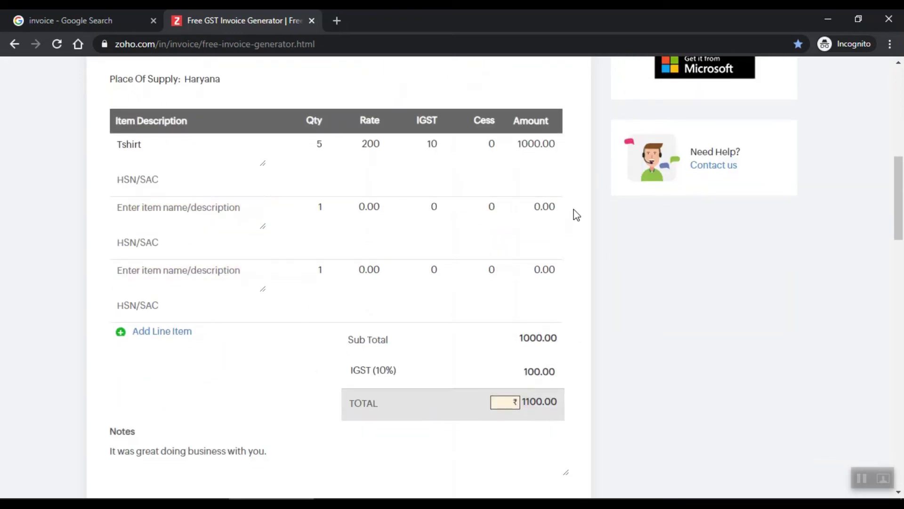
pyautogui.click(573, 208)
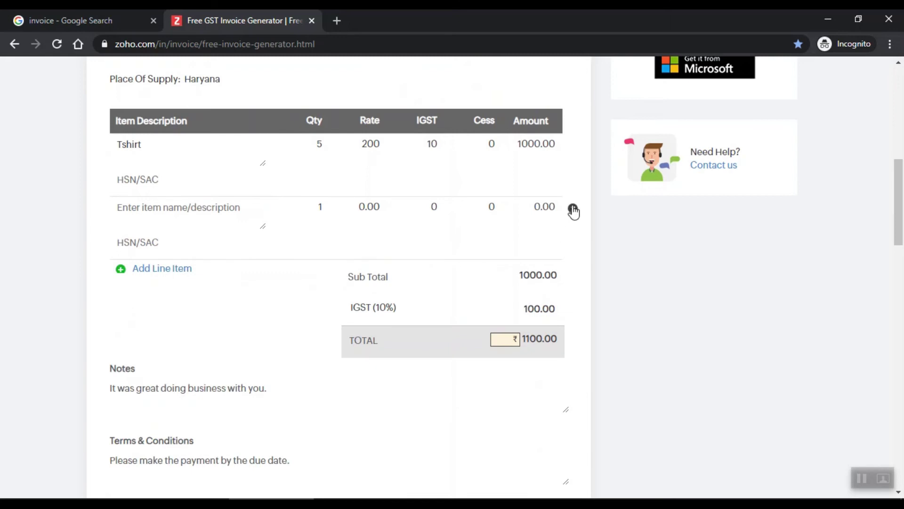
pyautogui.click(572, 208)
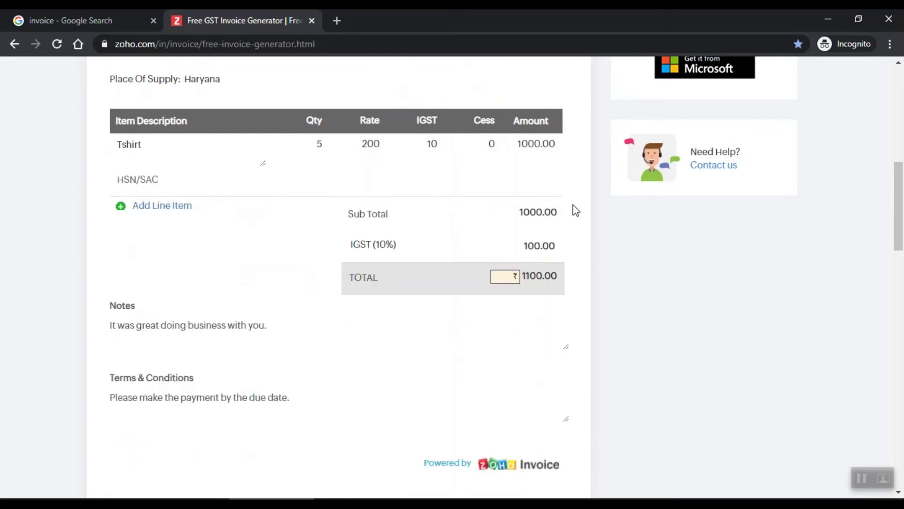
# Step: Add a Pant line item at rate 1000 with IGST left at 0
pyautogui.click(169, 206)
pyautogui.click(170, 217)
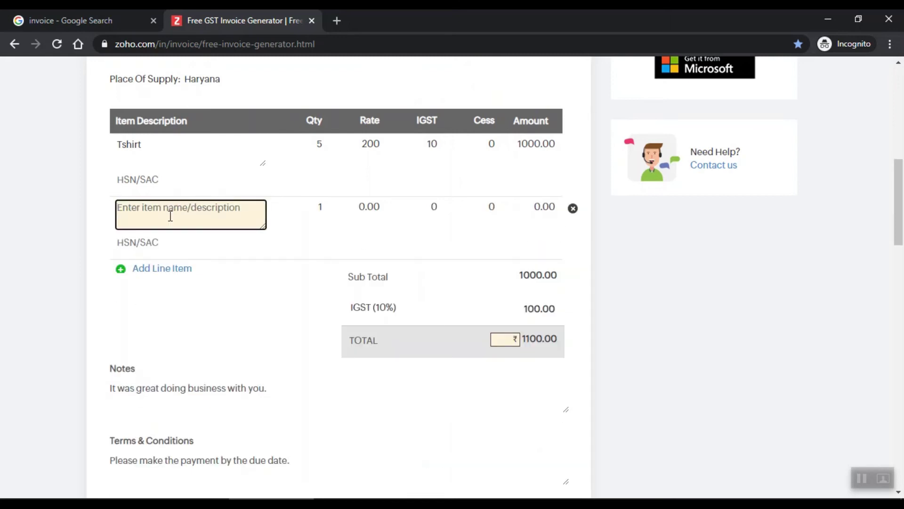
pyautogui.write('Pant')
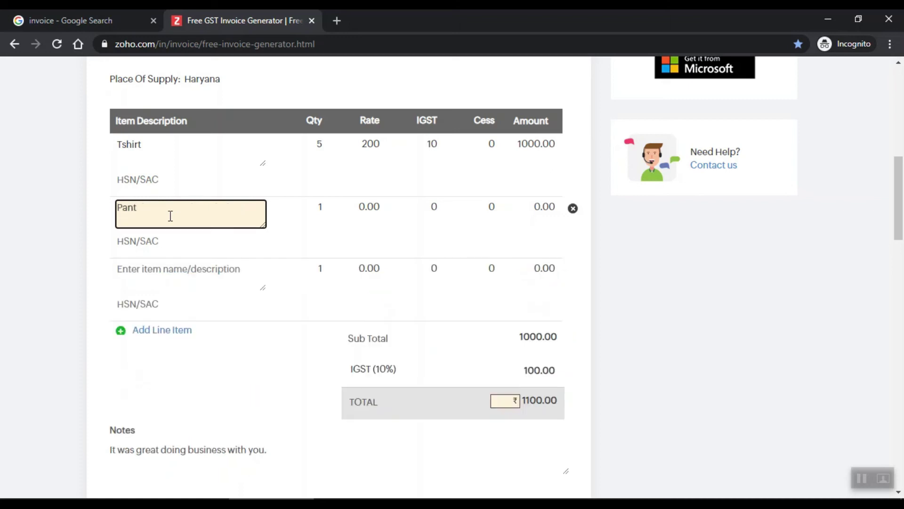
pyautogui.press('Tab')
pyautogui.moveTo(339, 209); pyautogui.dragTo(400, 209)
pyautogui.write('1000')
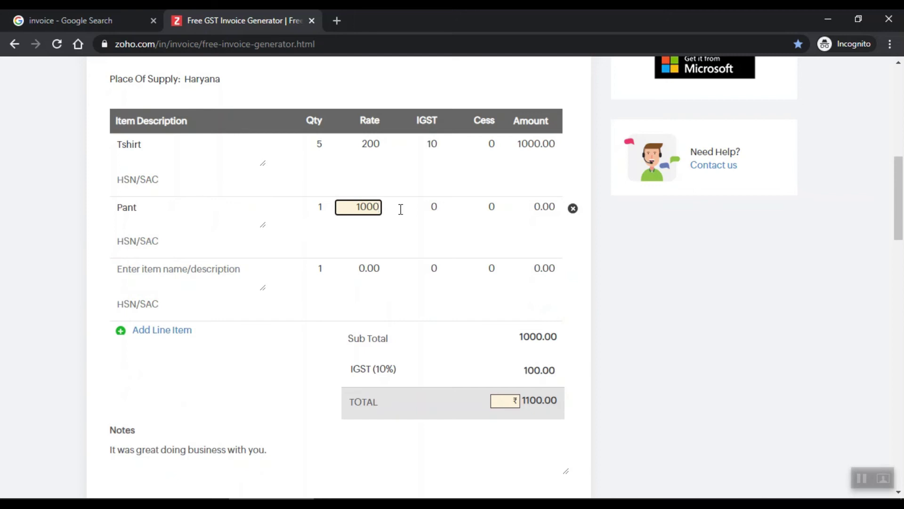
pyautogui.press('Tab')
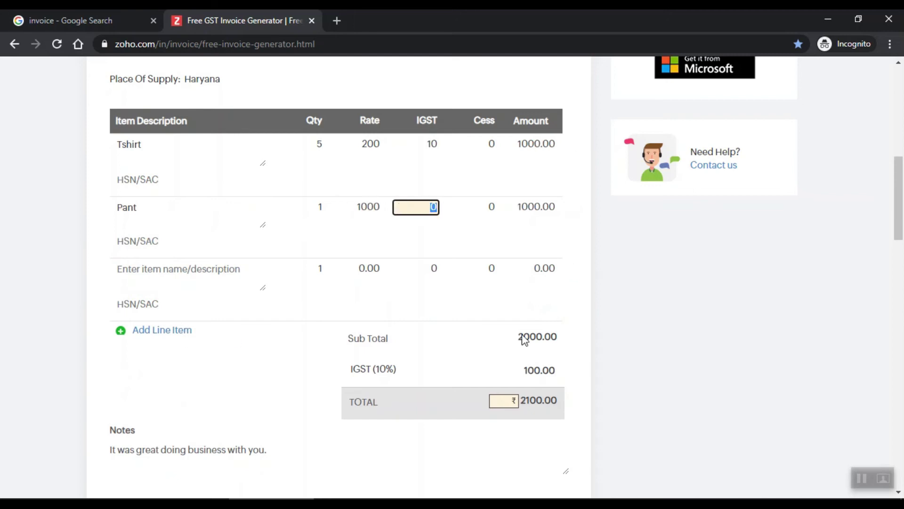
pyautogui.scroll(-1, 524, 339)
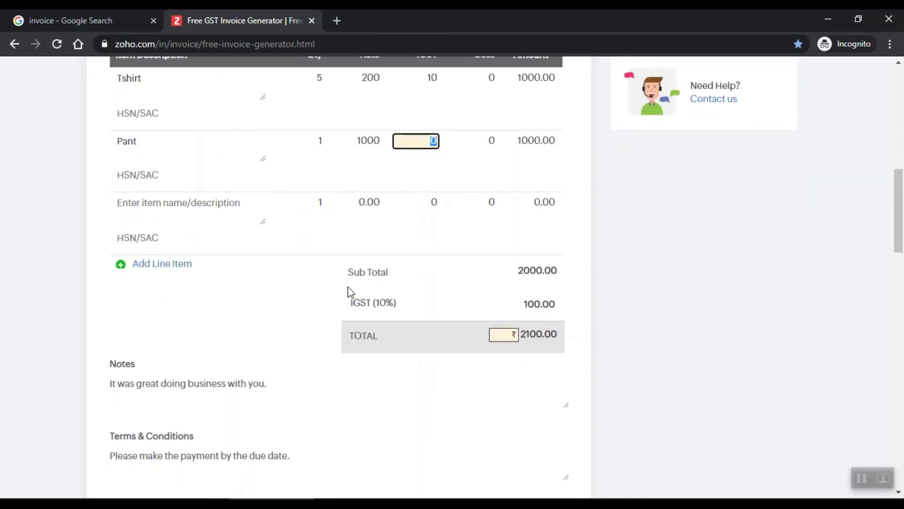
pyautogui.click(358, 299)
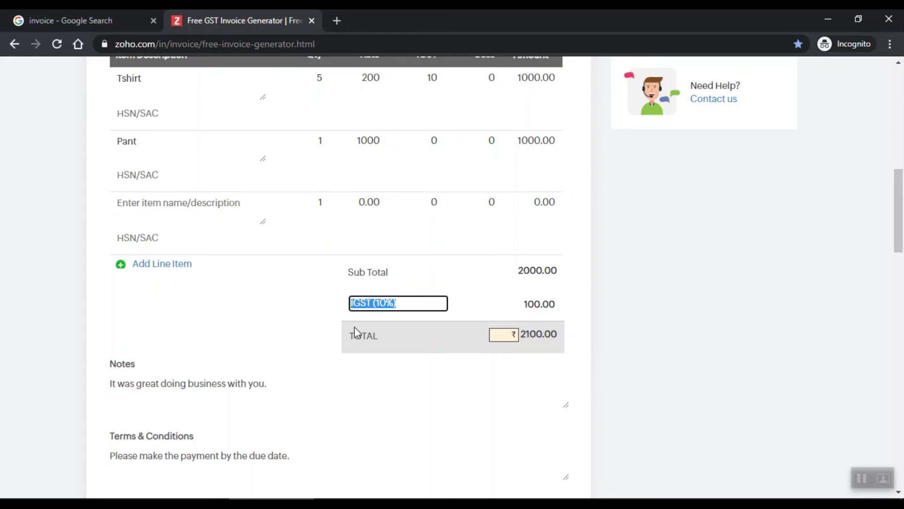
# Step: Inspect the IGST (10%) label and 100.00 tax amount, leaving both unchanged
pyautogui.click(416, 297)
pyautogui.tripleClick(393, 304)
pyautogui.click(595, 319)
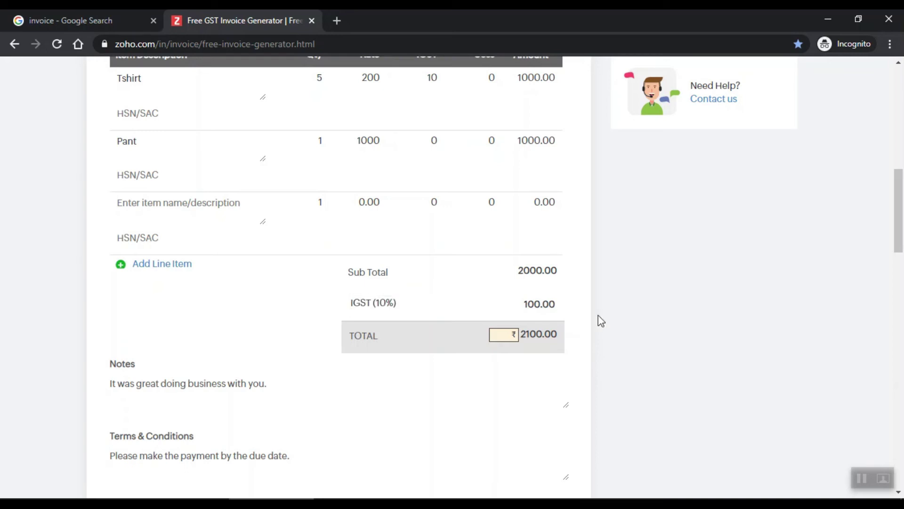
pyautogui.click(531, 299)
pyautogui.doubleClick(530, 300)
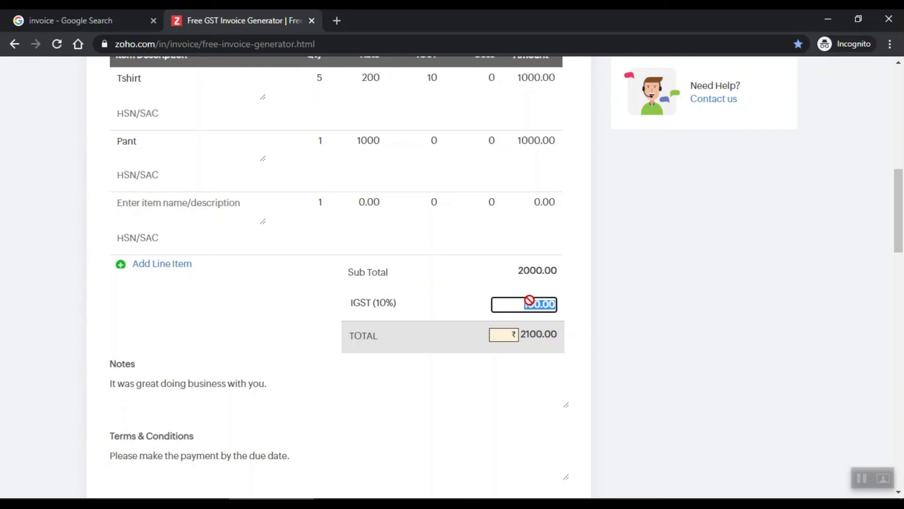
pyautogui.click(504, 431)
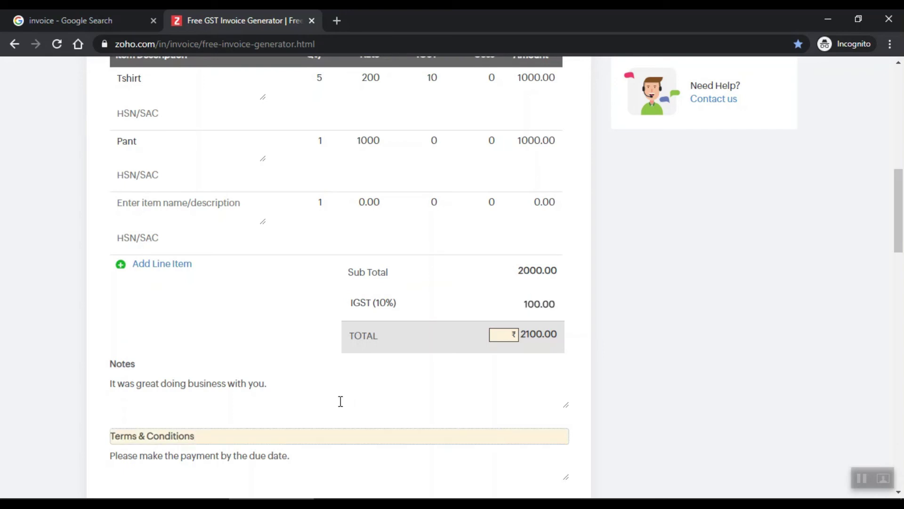
pyautogui.scroll(-5, 340, 401)
pyautogui.scroll(6, 447, 443)
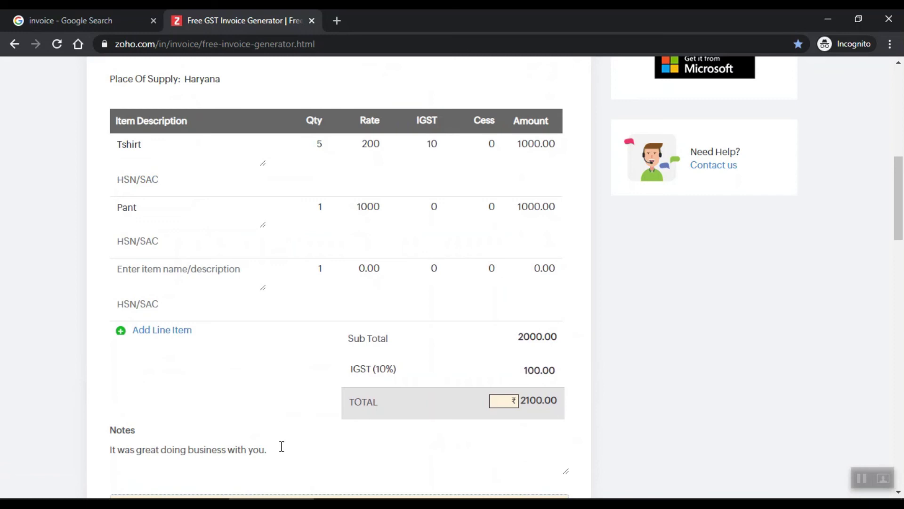
# Step: Delete the empty third item row so only Tshirt and Pant remain
pyautogui.click(573, 271)
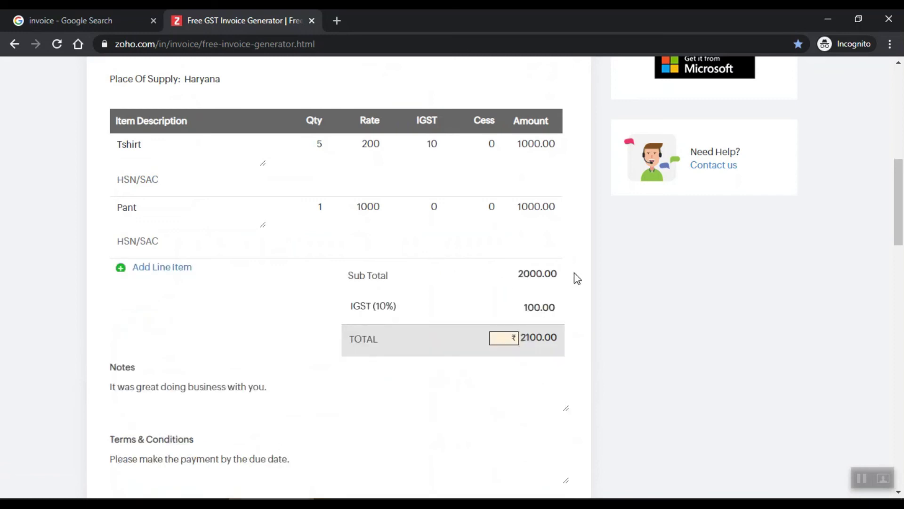
pyautogui.click(351, 305)
pyautogui.tripleClick(374, 306)
pyautogui.click(422, 305)
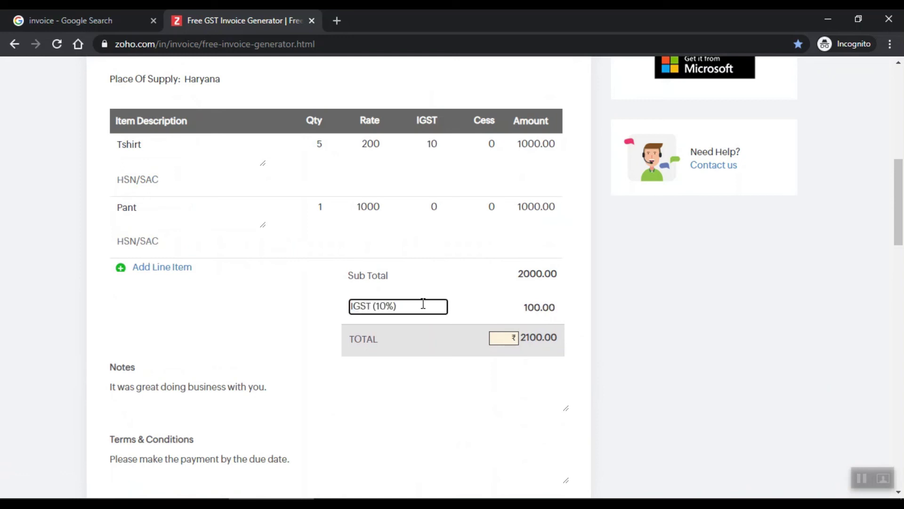
pyautogui.click(659, 378)
pyautogui.scroll(8, 464, 370)
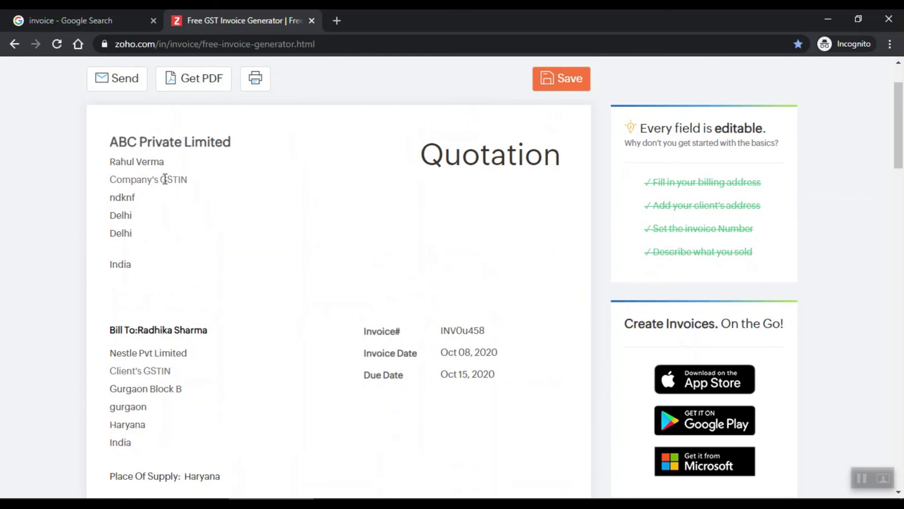
# Step: Review the Notes and Terms & Conditions text, then return to the top of the quotation
pyautogui.scroll(-10, 349, 210)
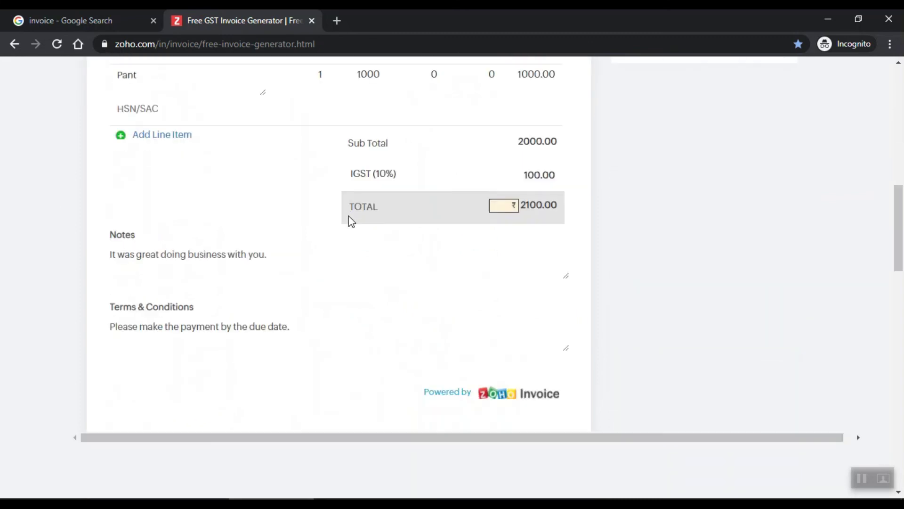
pyautogui.moveTo(389, 344); pyautogui.dragTo(5, 313)
pyautogui.moveTo(297, 253); pyautogui.dragTo(72, 254)
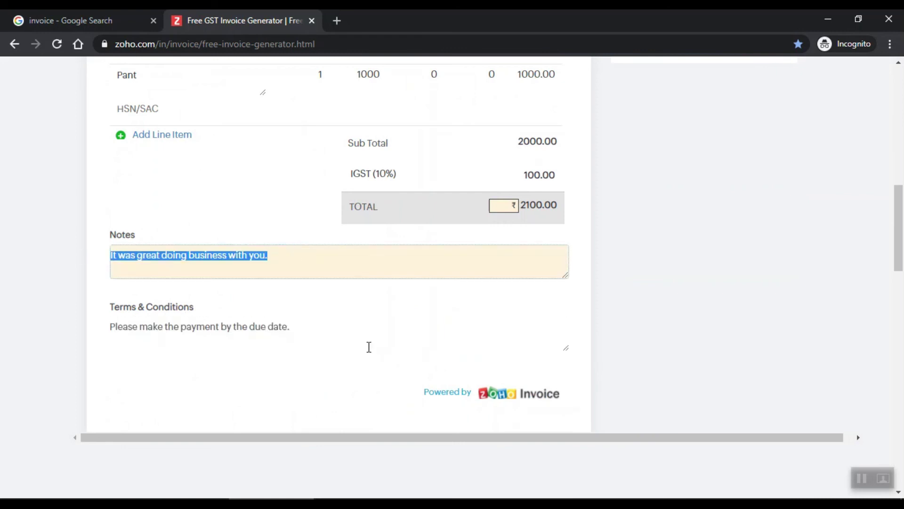
pyautogui.scroll(3, 317, 325)
pyautogui.scroll(8, 297, 358)
pyautogui.scroll(2, 296, 356)
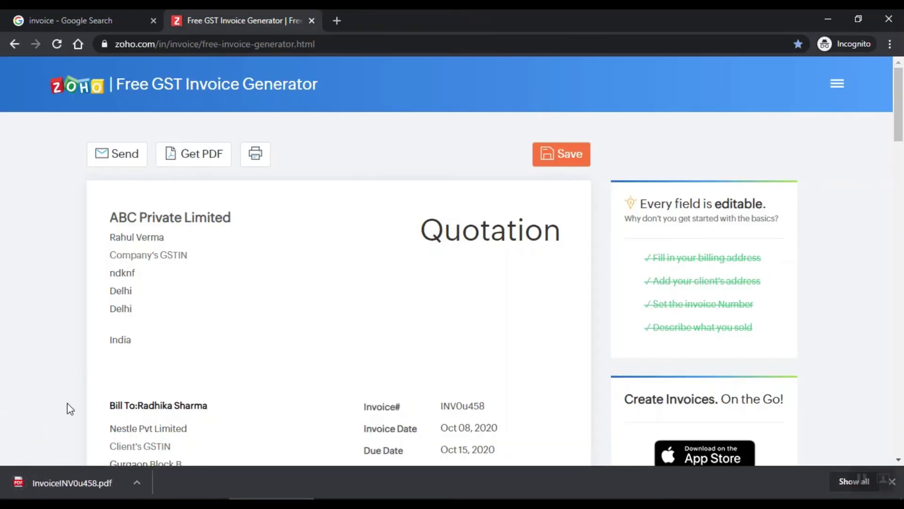
# Step: Open InvoiceINV0u458.pdf and check the company name and sender details in its header
pyautogui.click(67, 481)
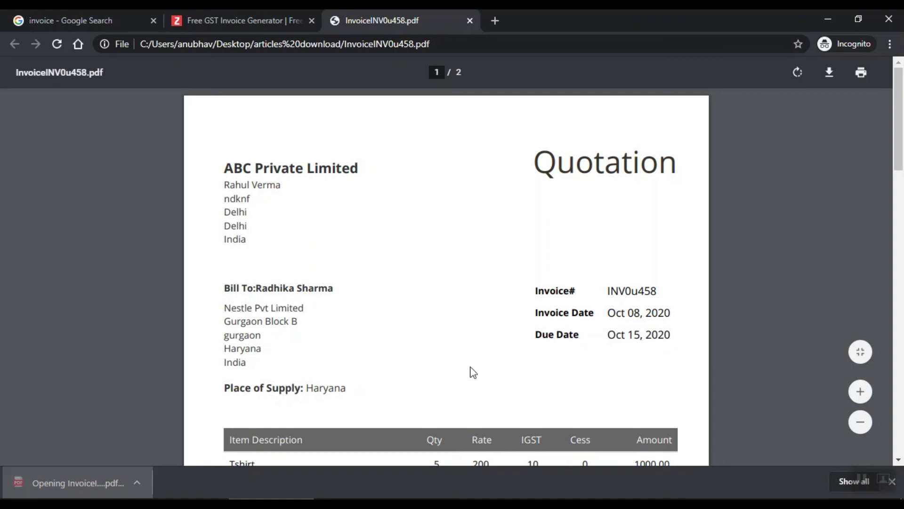
pyautogui.moveTo(244, 171); pyautogui.dragTo(359, 177)
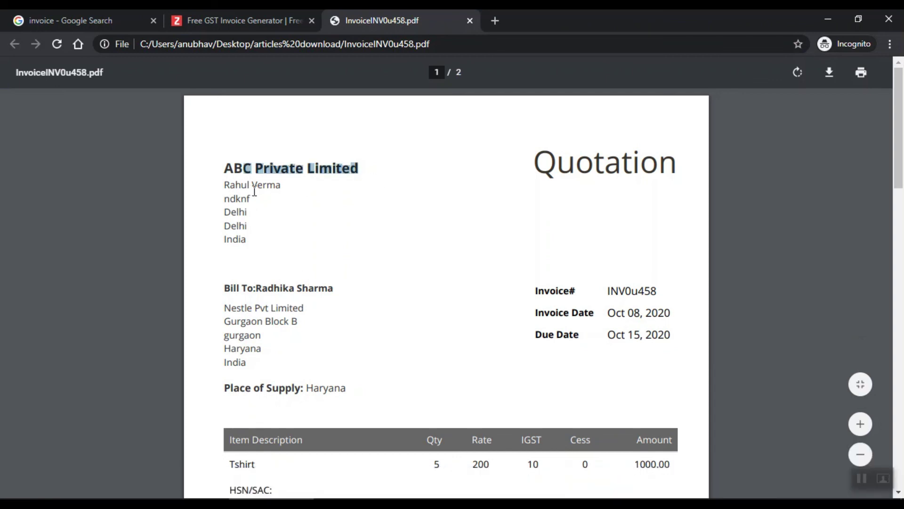
pyautogui.moveTo(246, 191); pyautogui.dragTo(335, 198)
pyautogui.moveTo(220, 179); pyautogui.dragTo(305, 258)
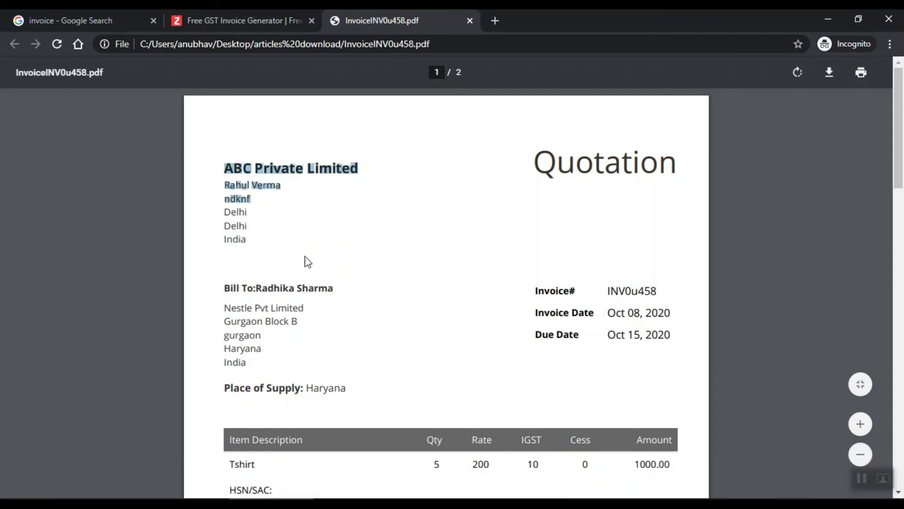
pyautogui.click(264, 230)
# Step: Review the PDF's Tshirt and Pant lines and the 2000.00 subtotal
pyautogui.scroll(-3, 656, 322)
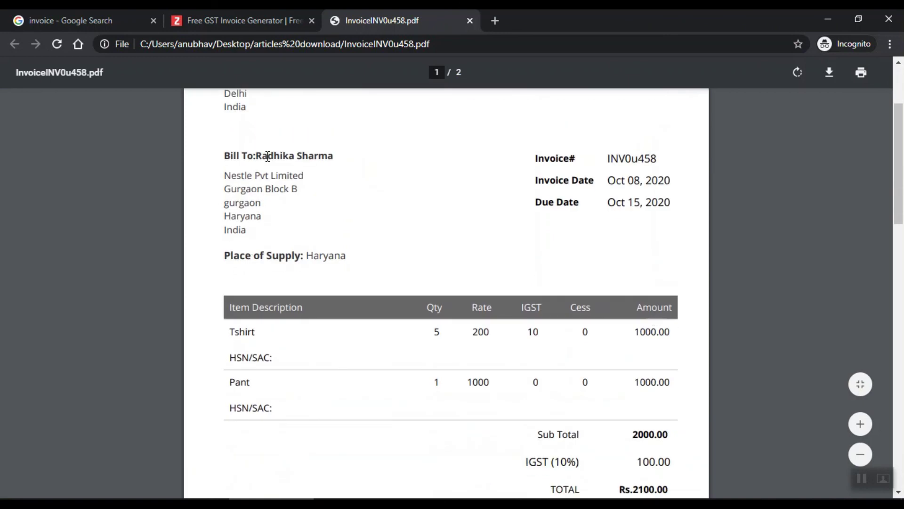
pyautogui.moveTo(260, 150); pyautogui.dragTo(332, 158)
pyautogui.scroll(-3, 360, 233)
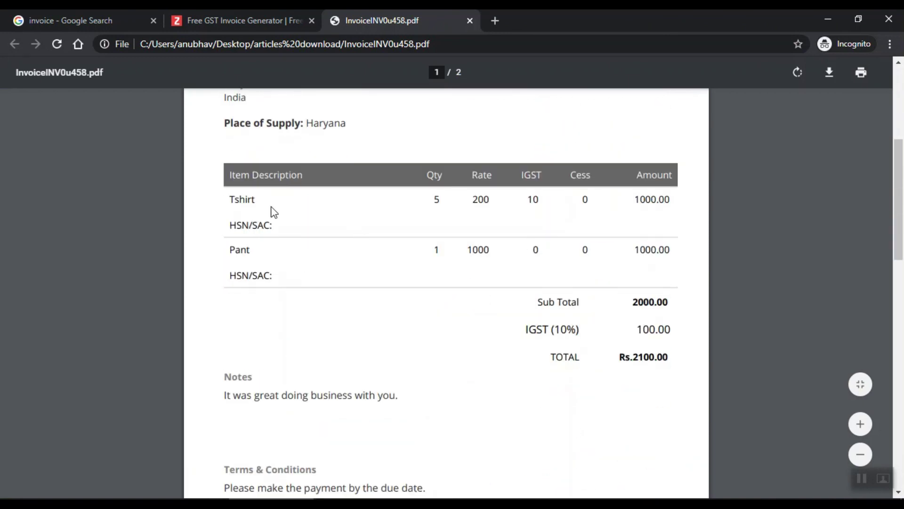
pyautogui.moveTo(633, 309); pyautogui.dragTo(702, 313)
pyautogui.click(613, 342)
pyautogui.scroll(-3, 552, 349)
pyautogui.scroll(9, 497, 491)
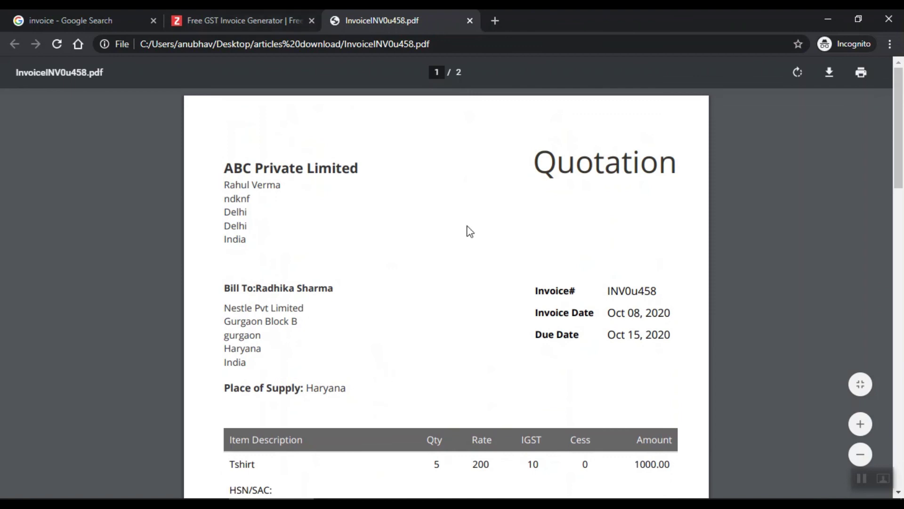